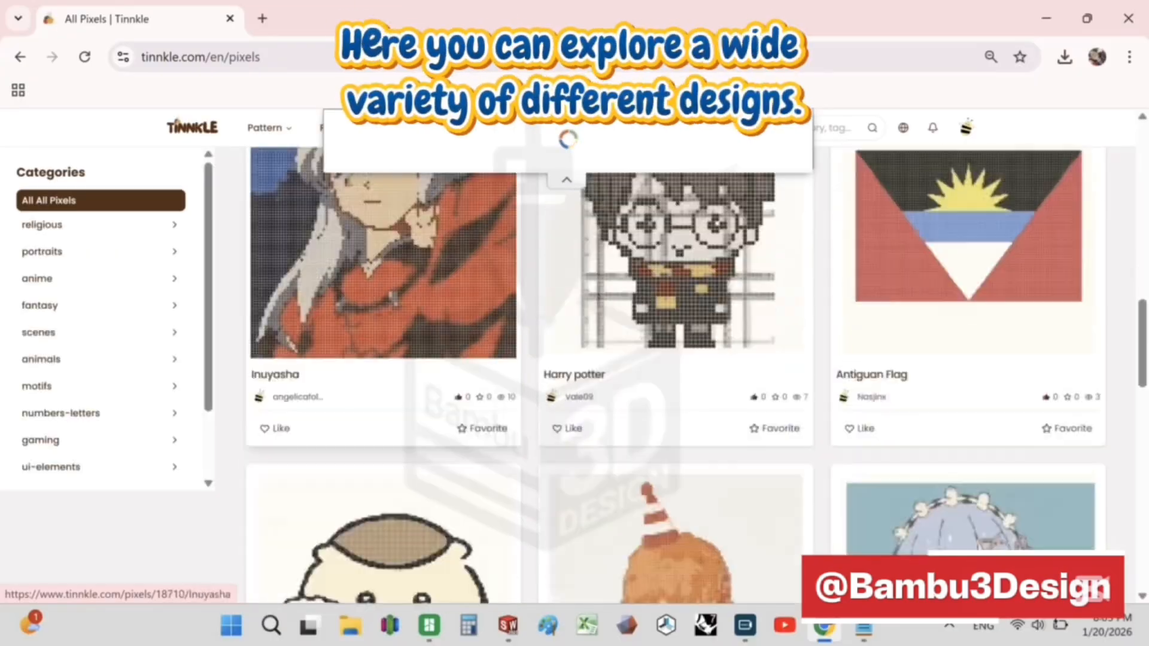
- Browse the pixel design gallery and open the karas bday gift tiger and the Pikachu design in new tabs
{"action": "scroll", "coordinate": [676, 358], "scroll_direction": "down", "scroll_amount": 15}
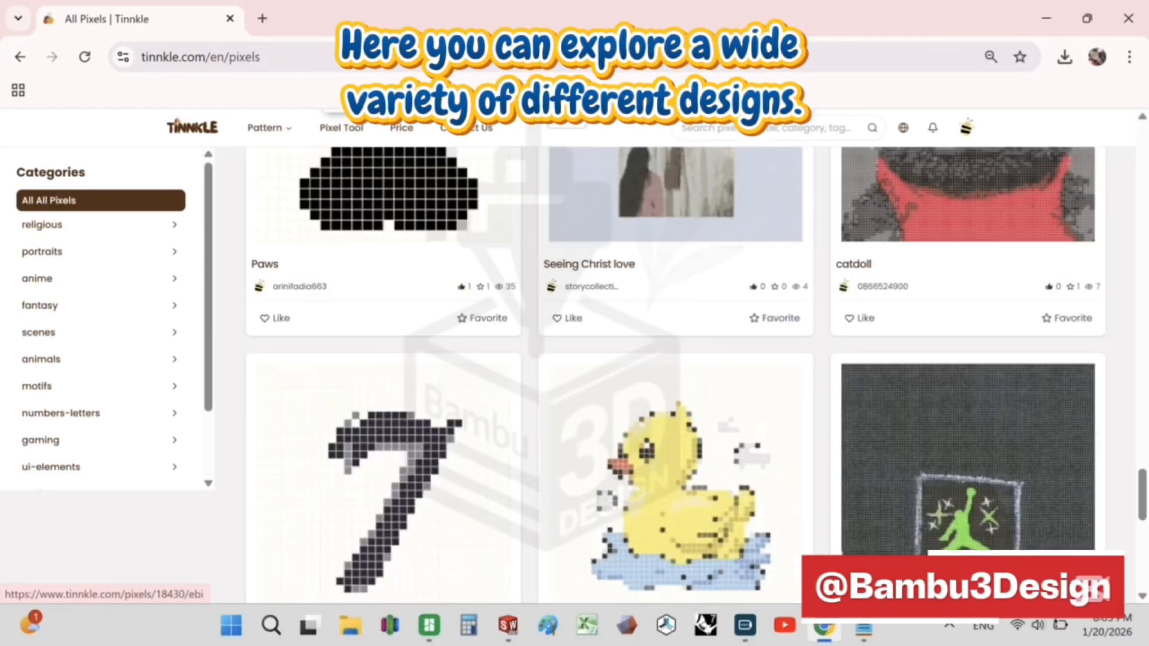
{"action": "scroll", "coordinate": [676, 359], "scroll_direction": "down", "scroll_amount": 8}
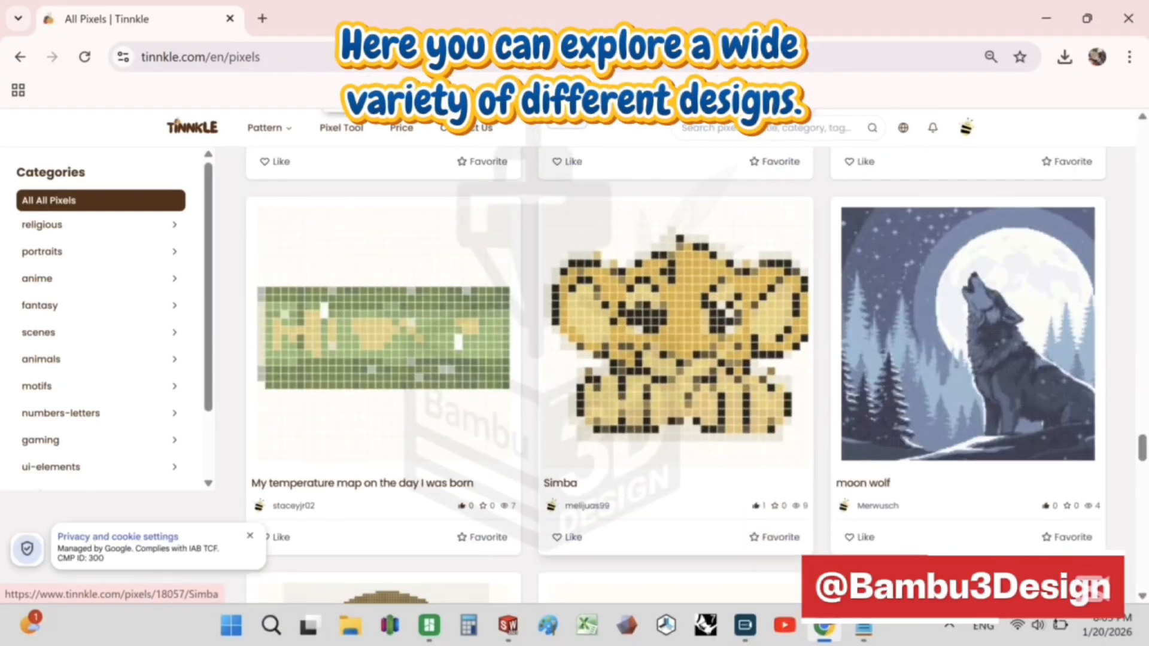
{"action": "scroll", "coordinate": [676, 359], "scroll_direction": "down", "scroll_amount": 8}
{"action": "scroll", "coordinate": [676, 359], "scroll_direction": "down", "scroll_amount": 15}
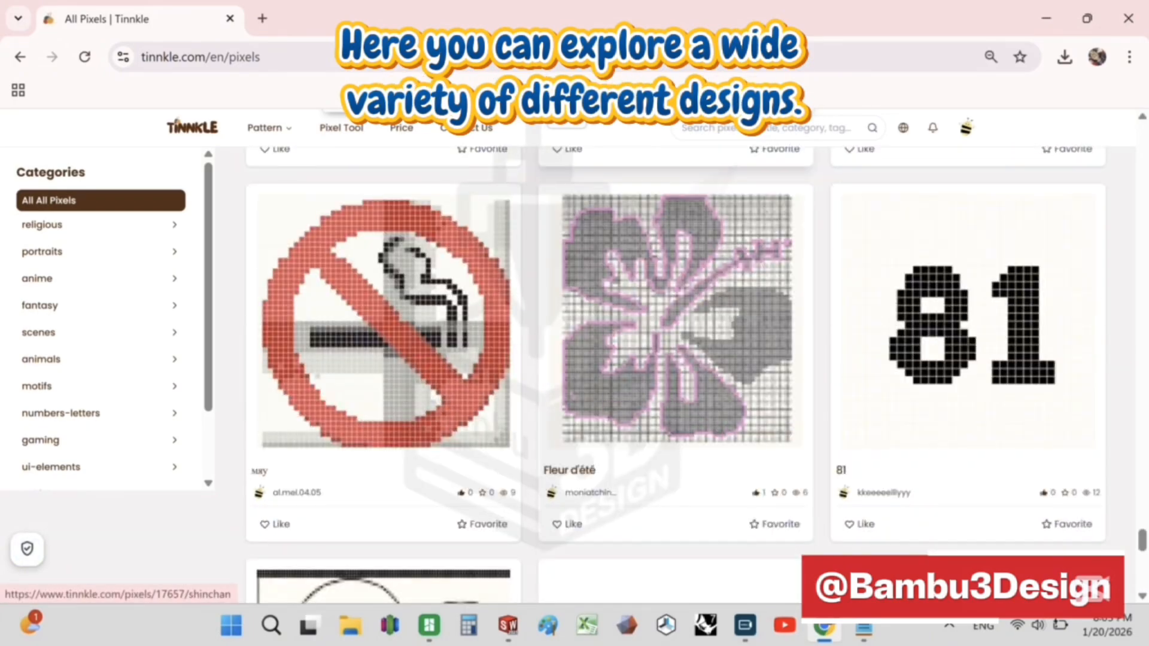
{"action": "scroll", "coordinate": [676, 233], "scroll_direction": "down", "scroll_amount": 5}
{"action": "scroll", "coordinate": [676, 239], "scroll_direction": "down", "scroll_amount": 20}
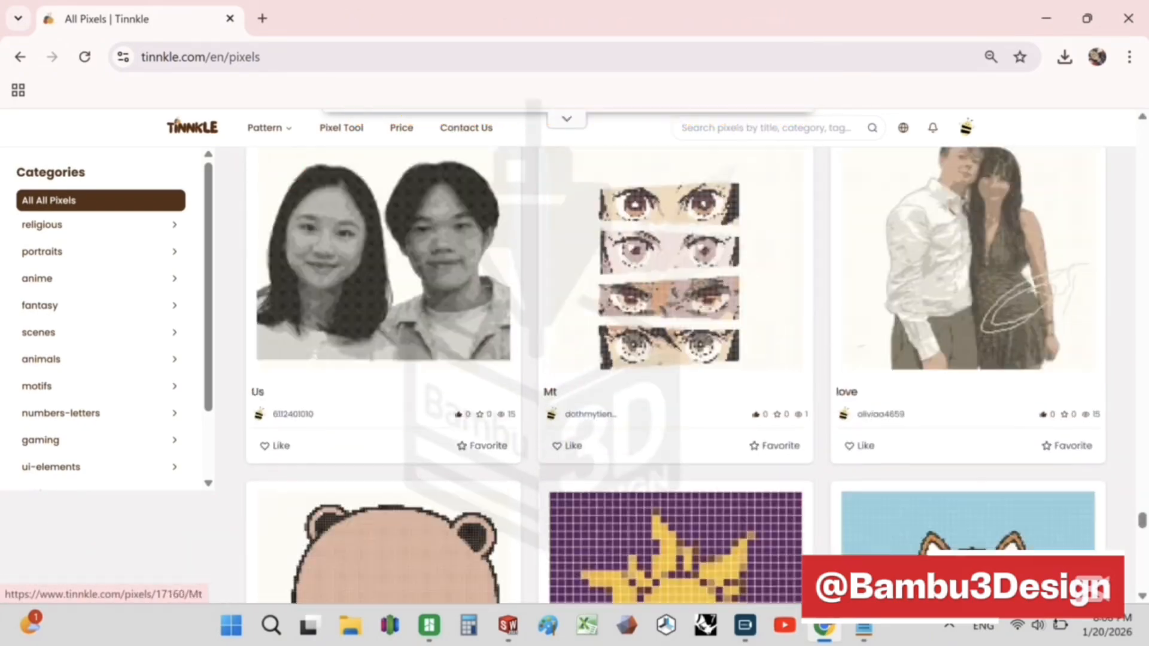
{"action": "scroll", "coordinate": [676, 269], "scroll_direction": "down", "scroll_amount": 20}
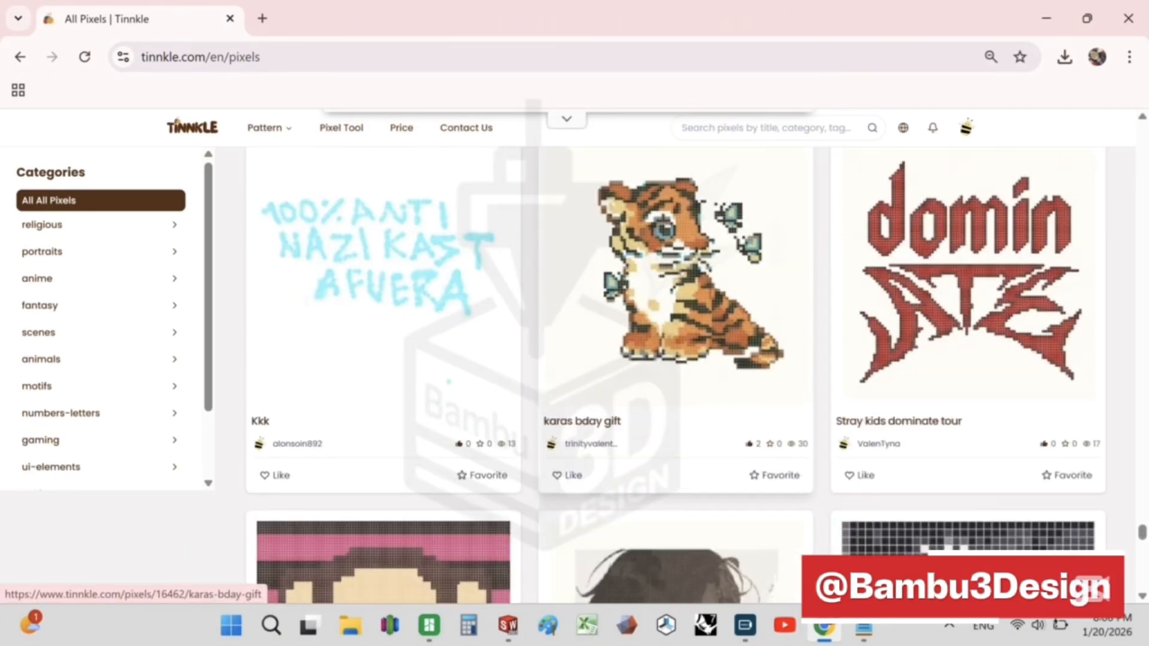
{"action": "middle_click", "coordinate": [676, 269]}
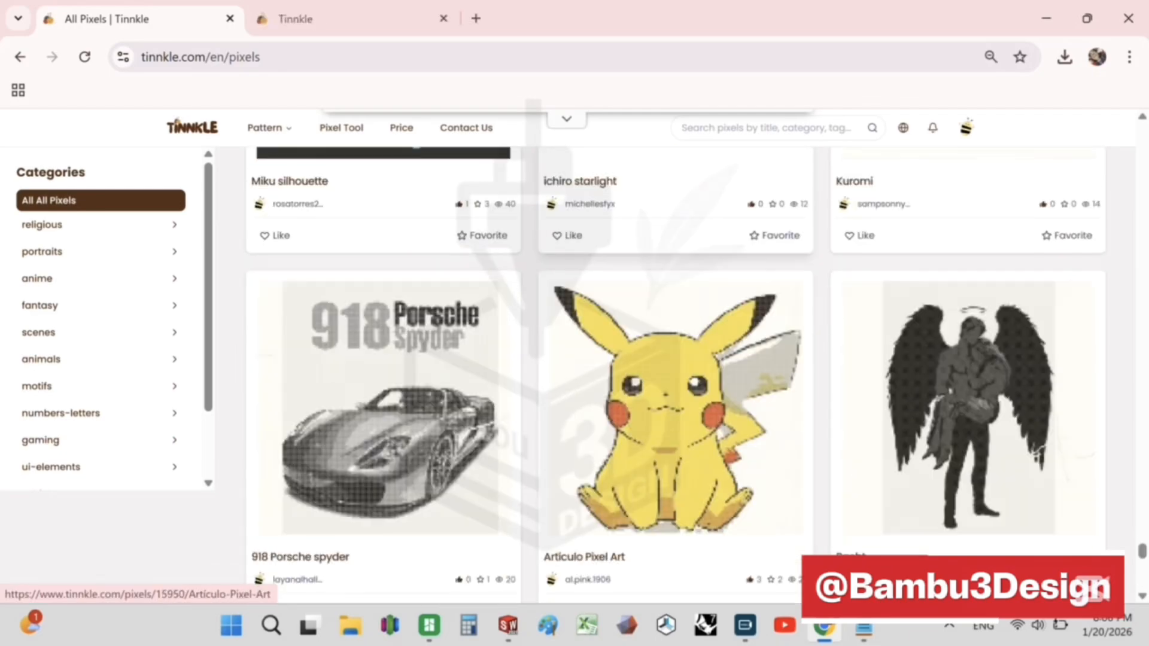
{"action": "middle_click", "coordinate": [676, 407]}
- Open the full pattern of the Mario design and save its image
{"action": "scroll", "coordinate": [676, 407], "scroll_direction": "down", "scroll_amount": 15}
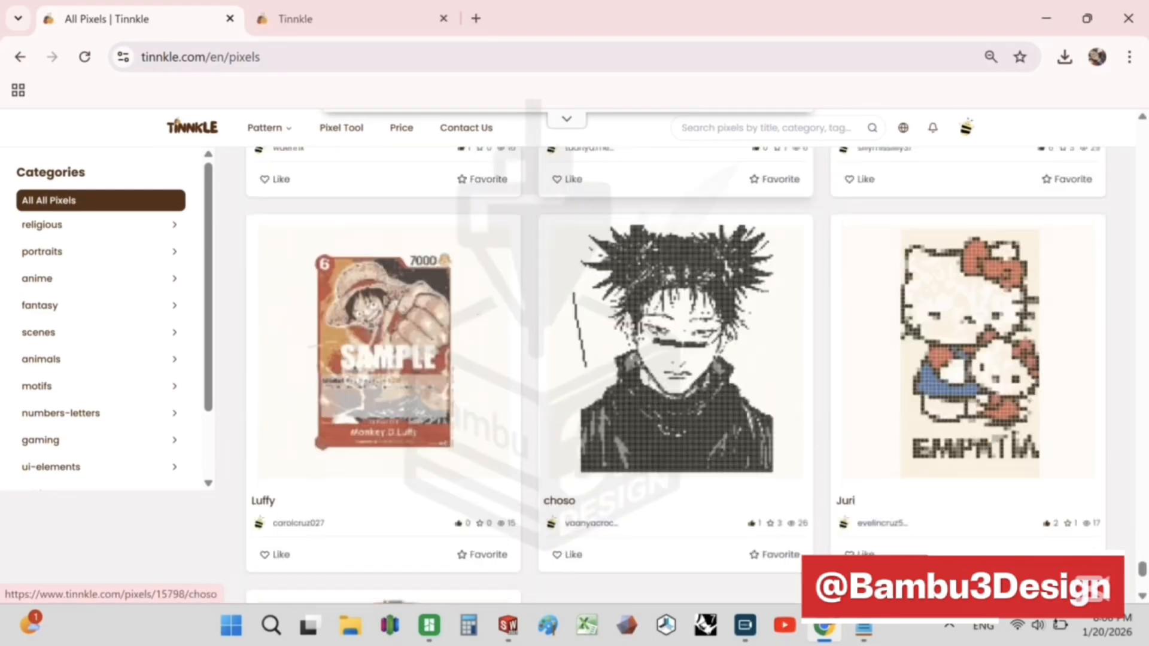
{"action": "left_click", "coordinate": [359, 407]}
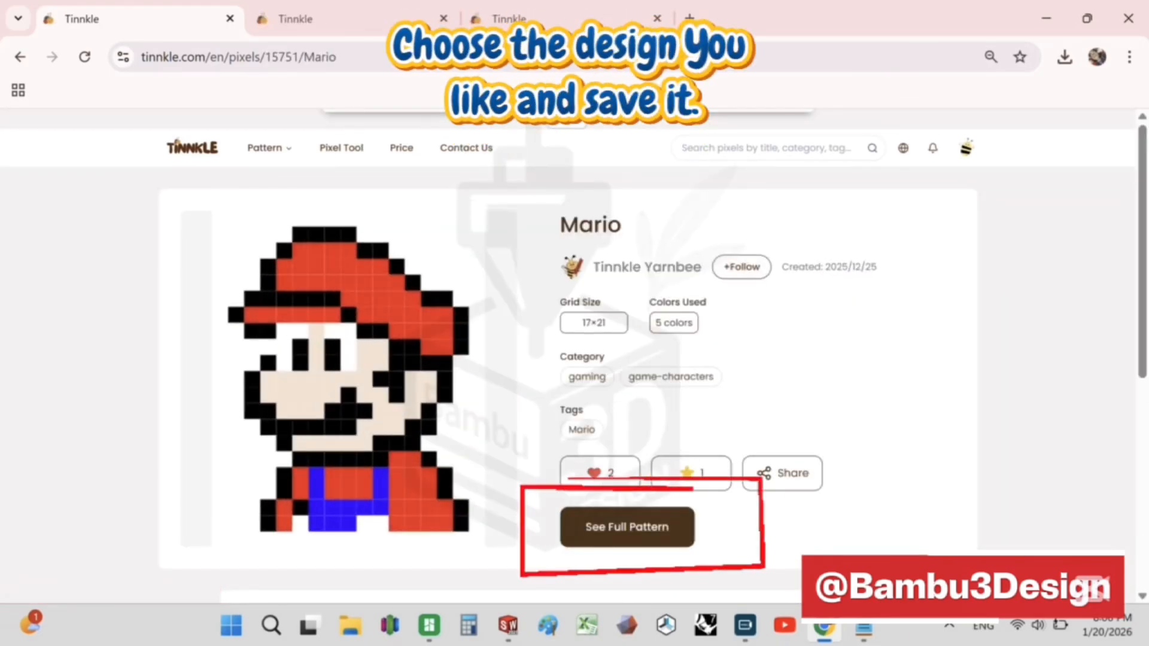
{"action": "left_click", "coordinate": [627, 527]}
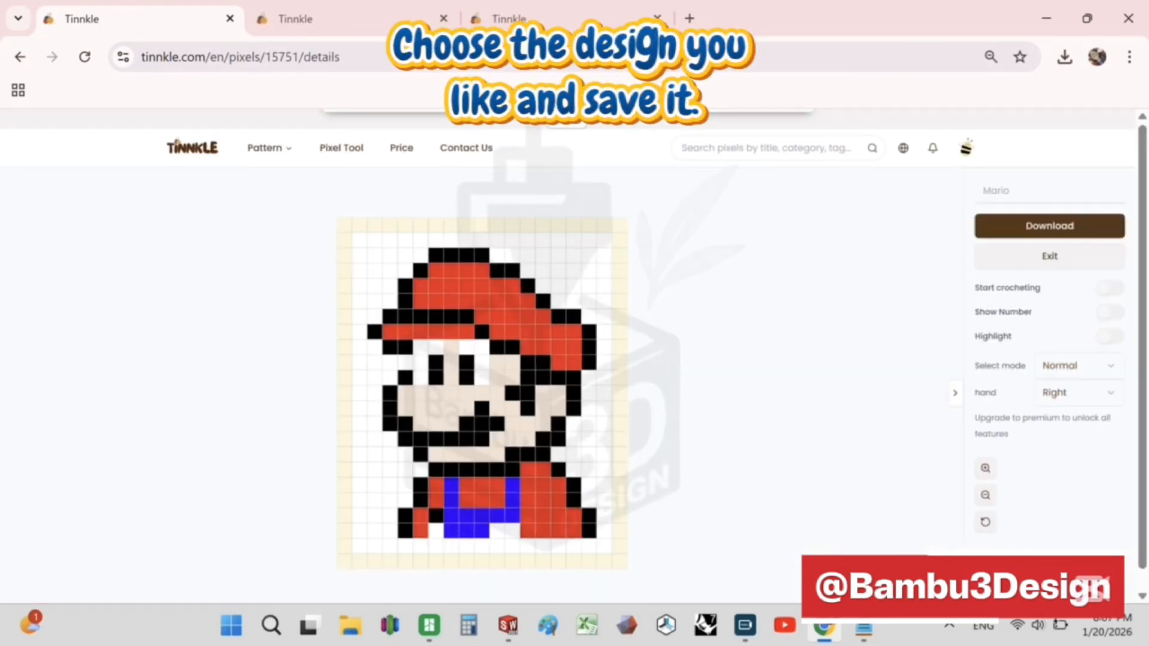
{"action": "right_click", "coordinate": [522, 381]}
{"action": "left_click", "coordinate": [576, 404]}
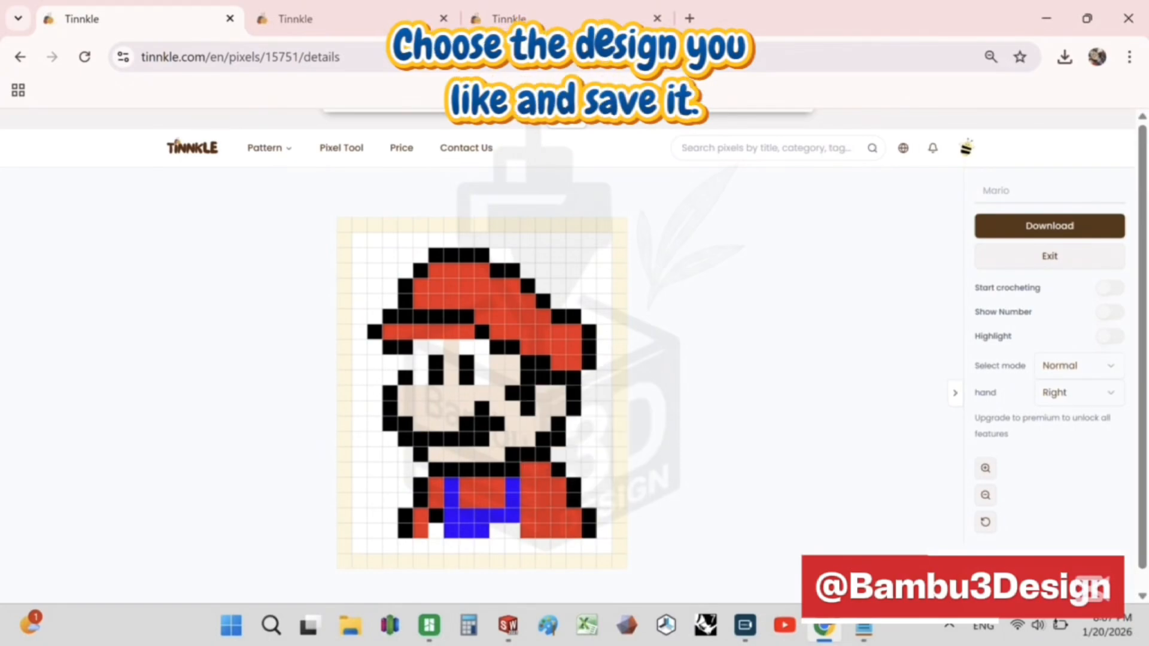
{"action": "left_click", "coordinate": [426, 400]}
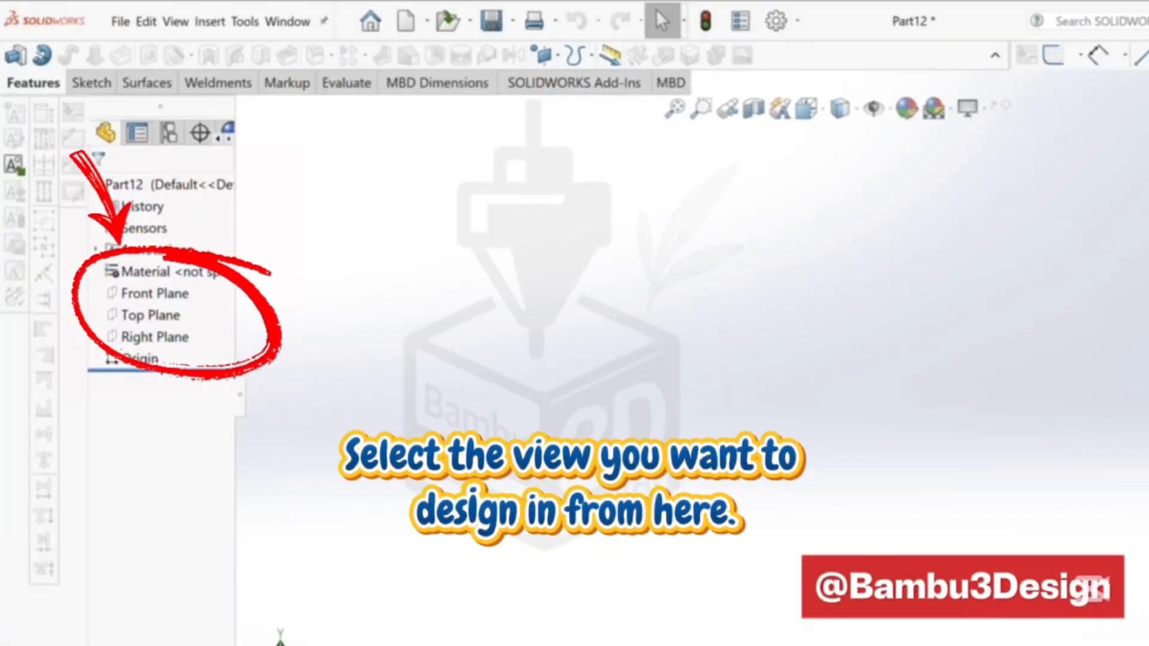
- Sketch a corner rectangle about 42.5 by 75.4 mm on the Top Plane, starting at the origin
{"action": "left_click", "coordinate": [150, 315]}
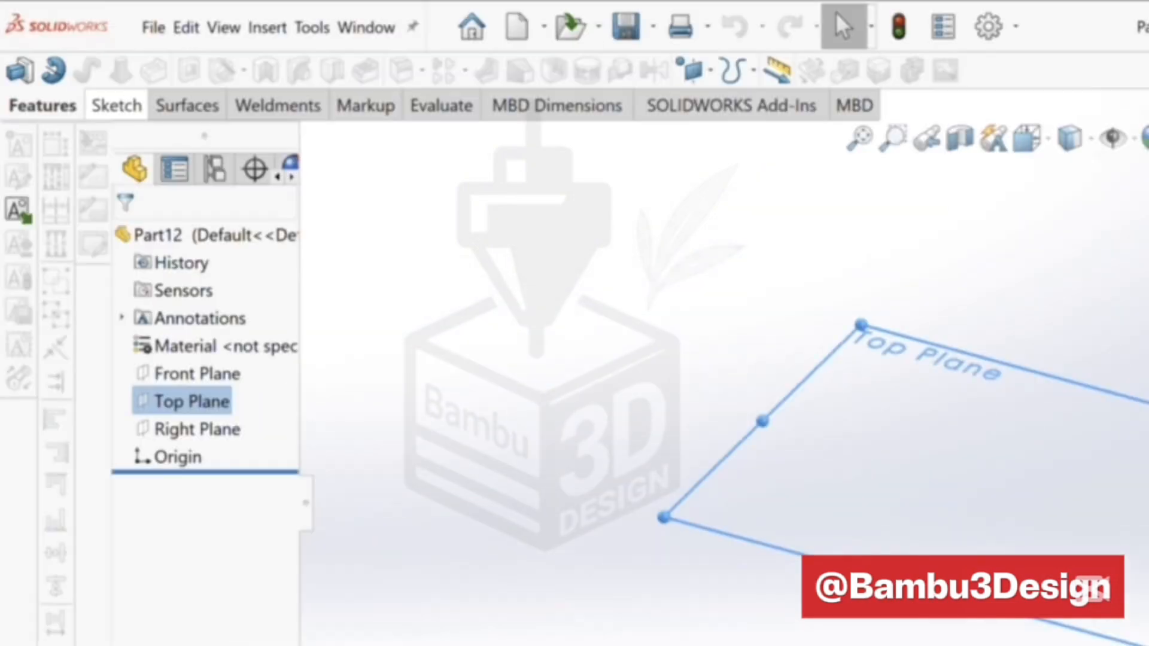
{"action": "left_click", "coordinate": [356, 71]}
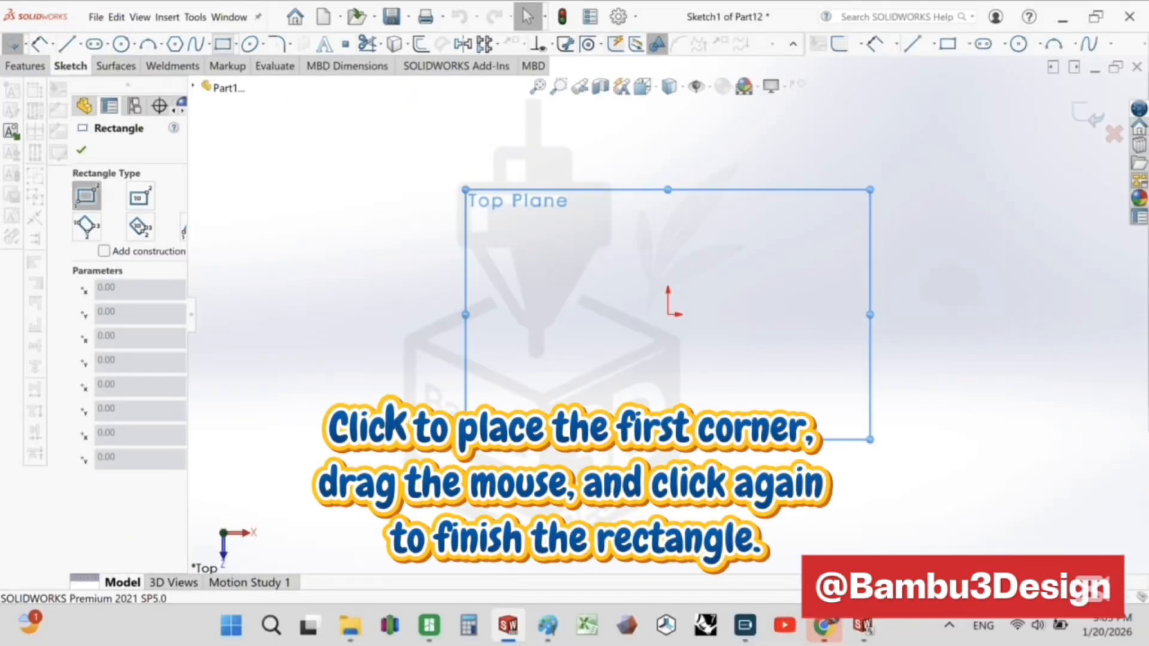
{"action": "left_click", "coordinate": [668, 313]}
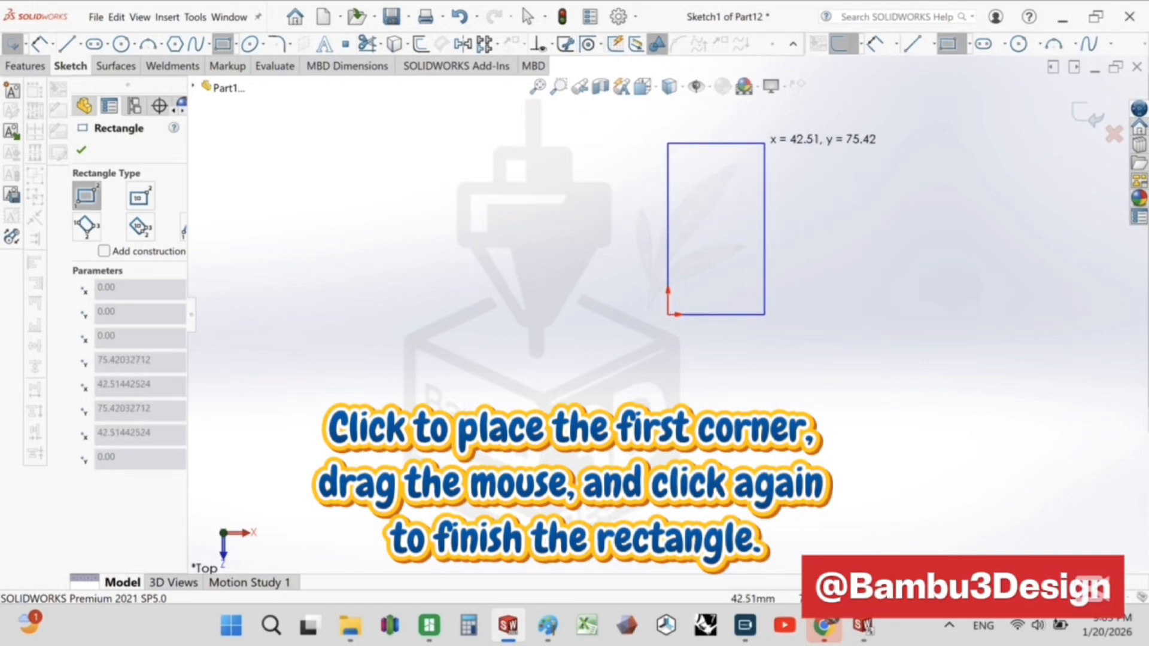
{"action": "left_click", "coordinate": [764, 143]}
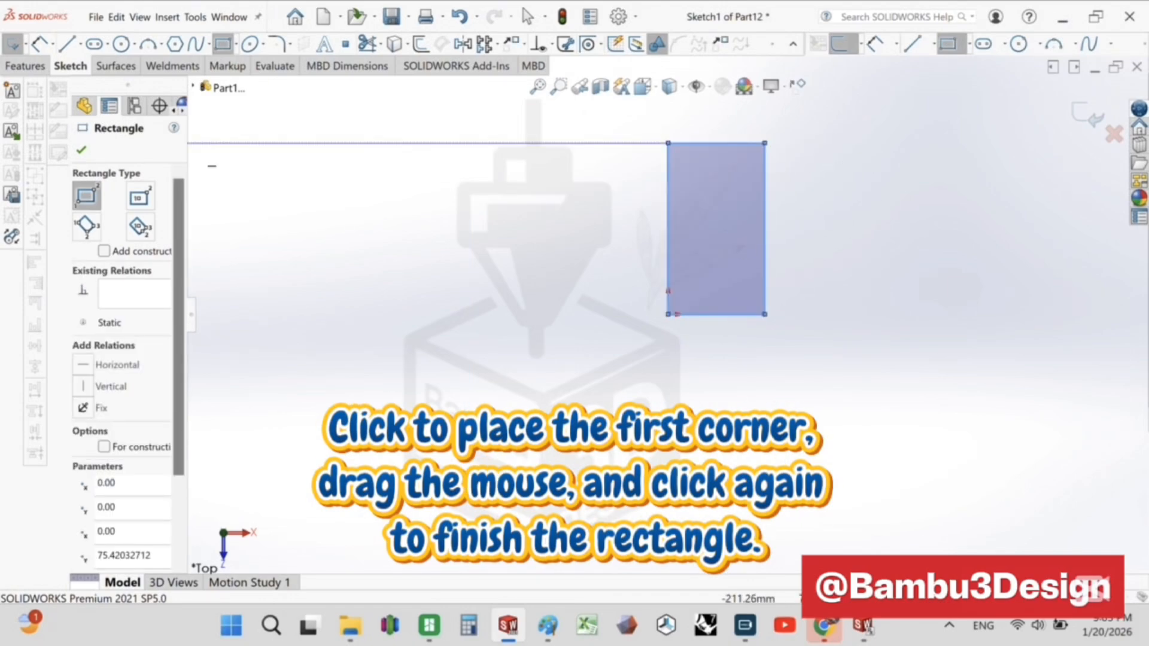
{"action": "key", "text": "Escape"}
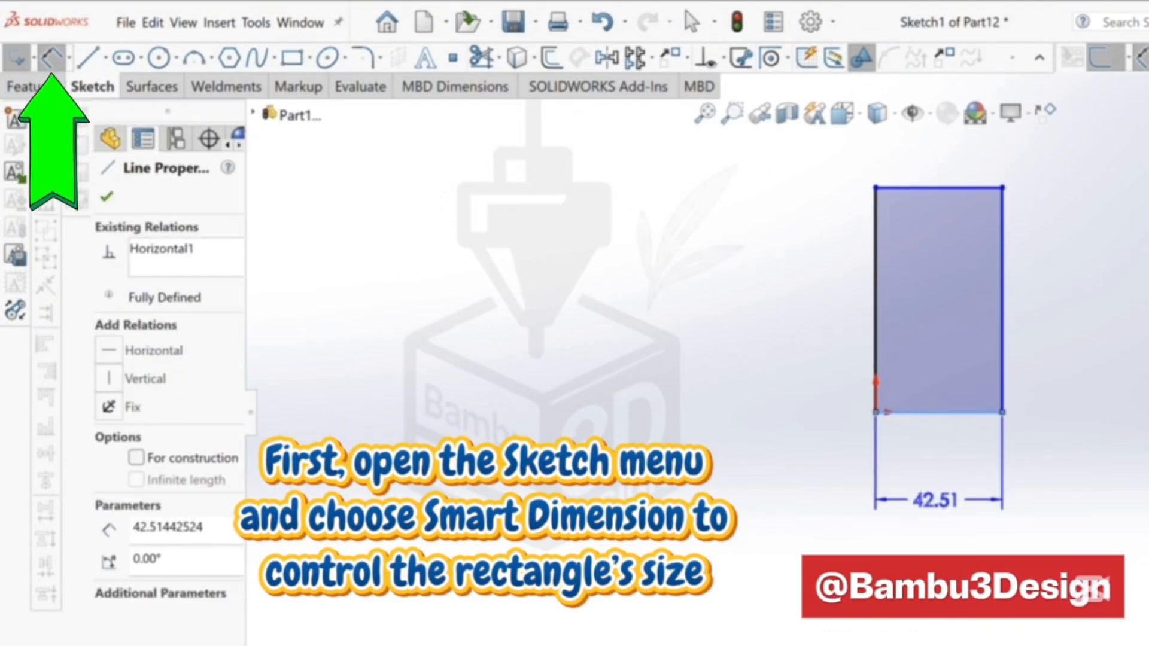
- Dimension the rectangle's bottom edge and set its width to 39.6 mm
{"action": "key", "text": "Escape"}
{"action": "left_click", "coordinate": [934, 500]}
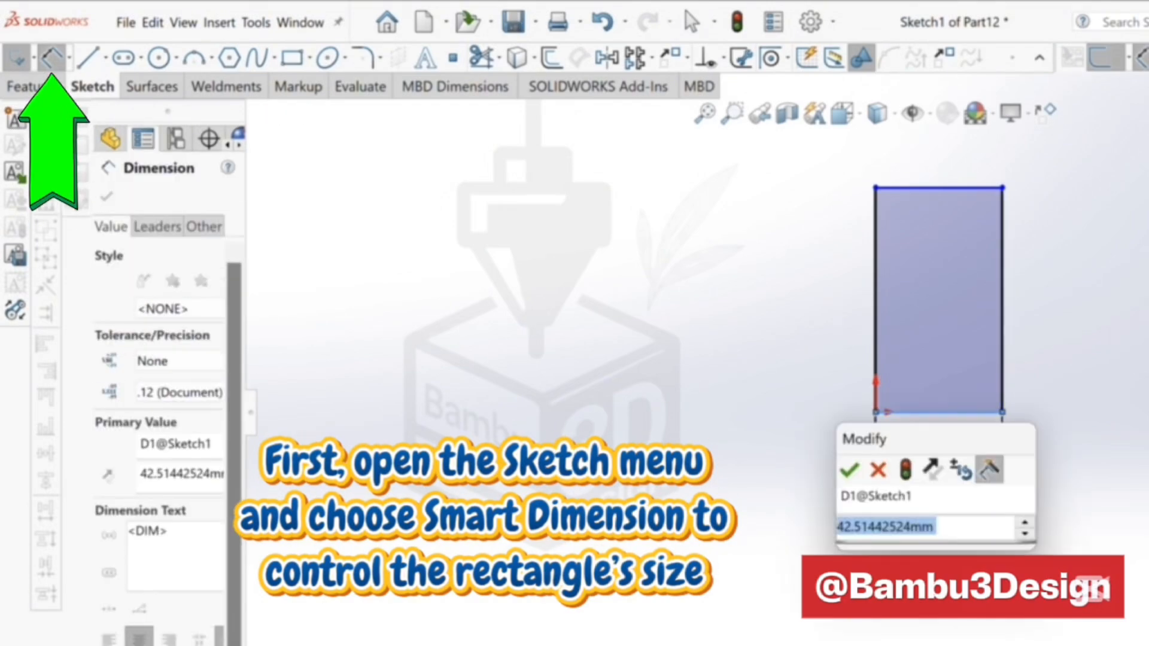
{"action": "type", "text": "3"}
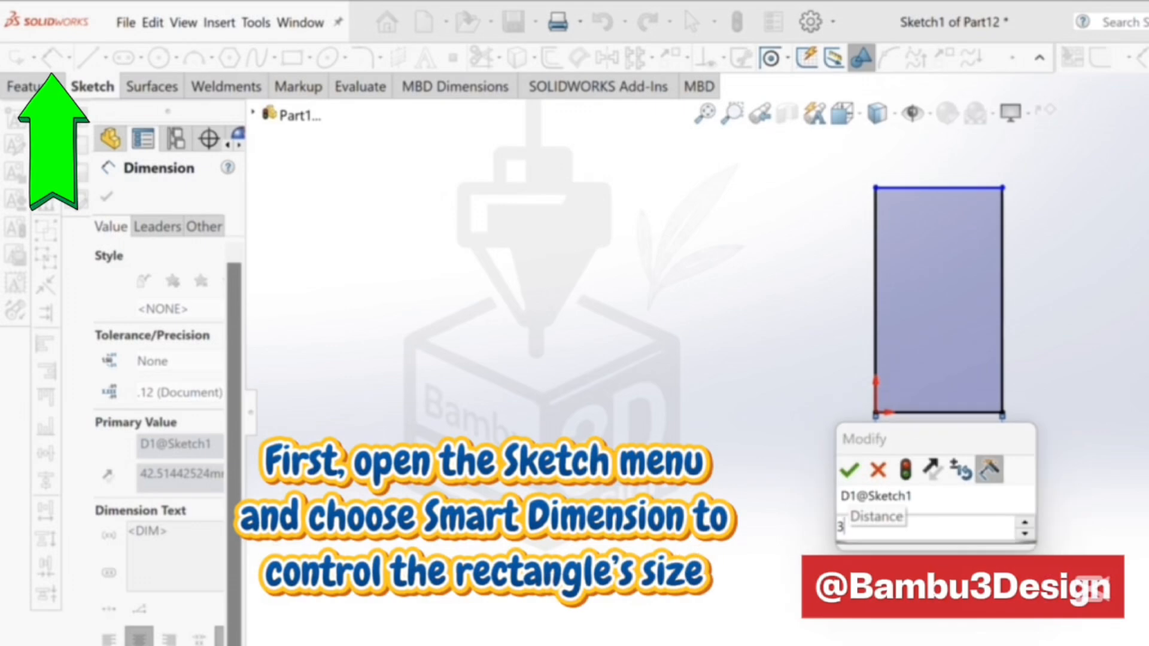
{"action": "type", "text": "9.6"}
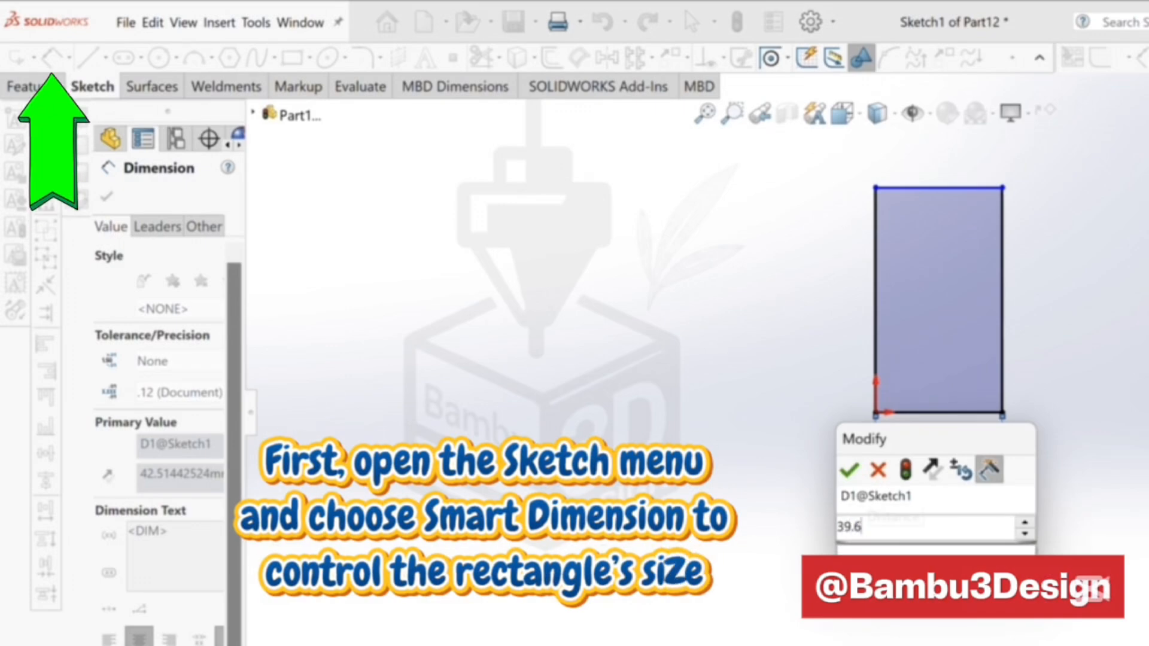
{"action": "key", "text": "Return"}
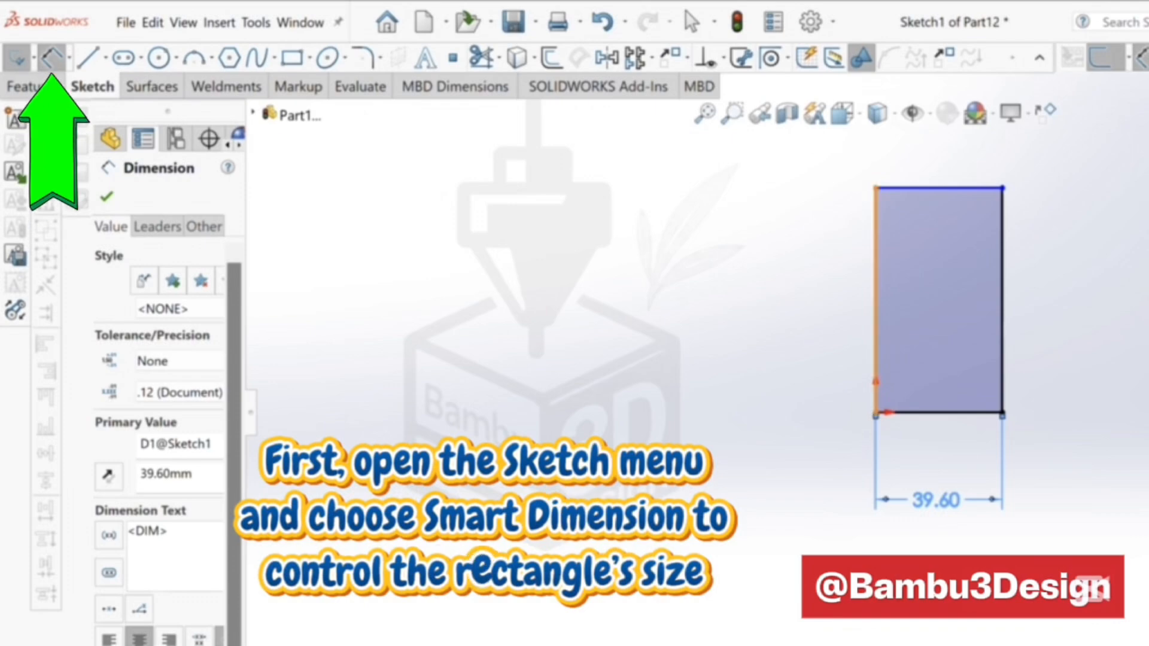
- Dimension the rectangle's left edge and set its height to 48 mm
{"action": "left_click", "coordinate": [876, 344]}
{"action": "left_click", "coordinate": [775, 366]}
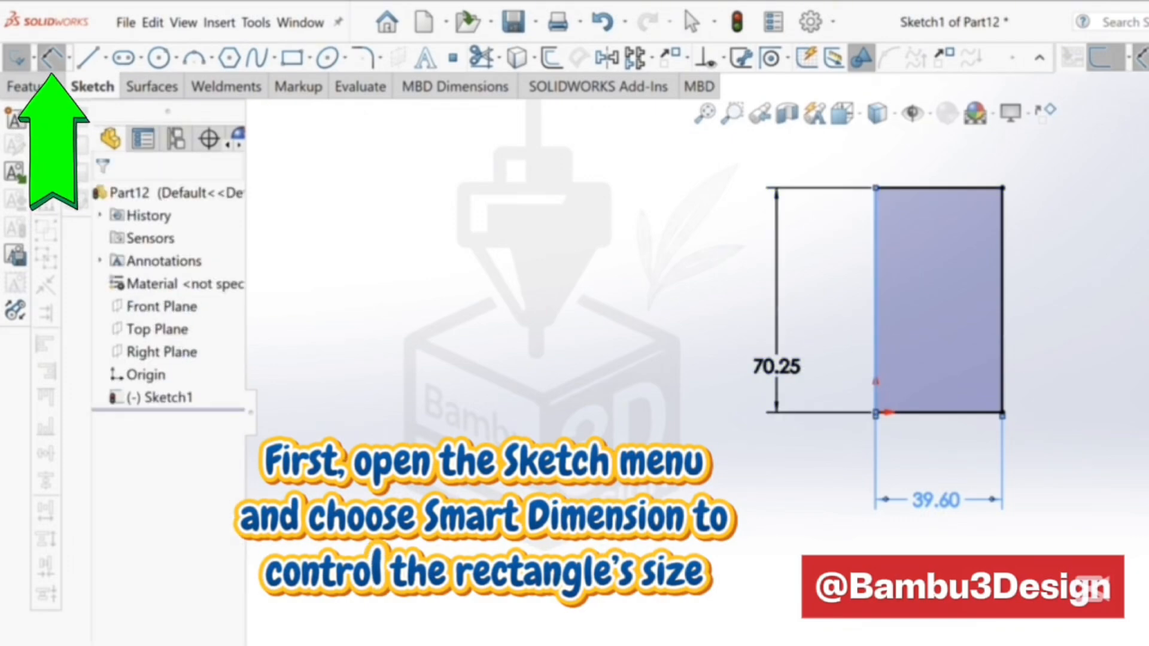
{"action": "type", "text": "48"}
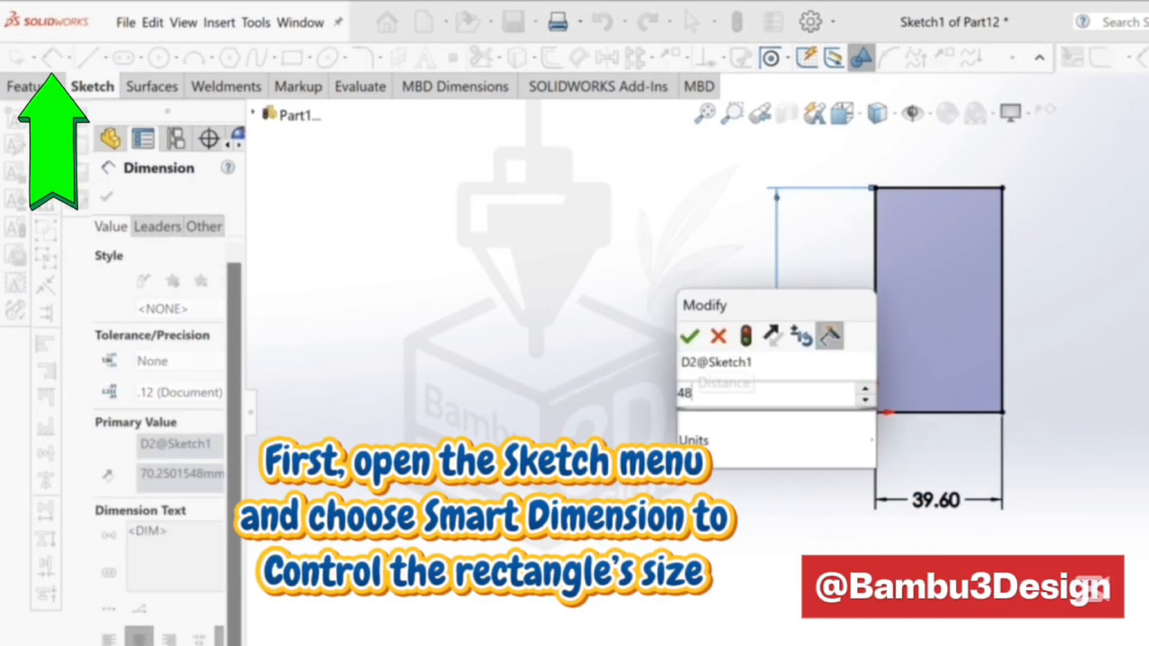
{"action": "key", "text": "Return"}
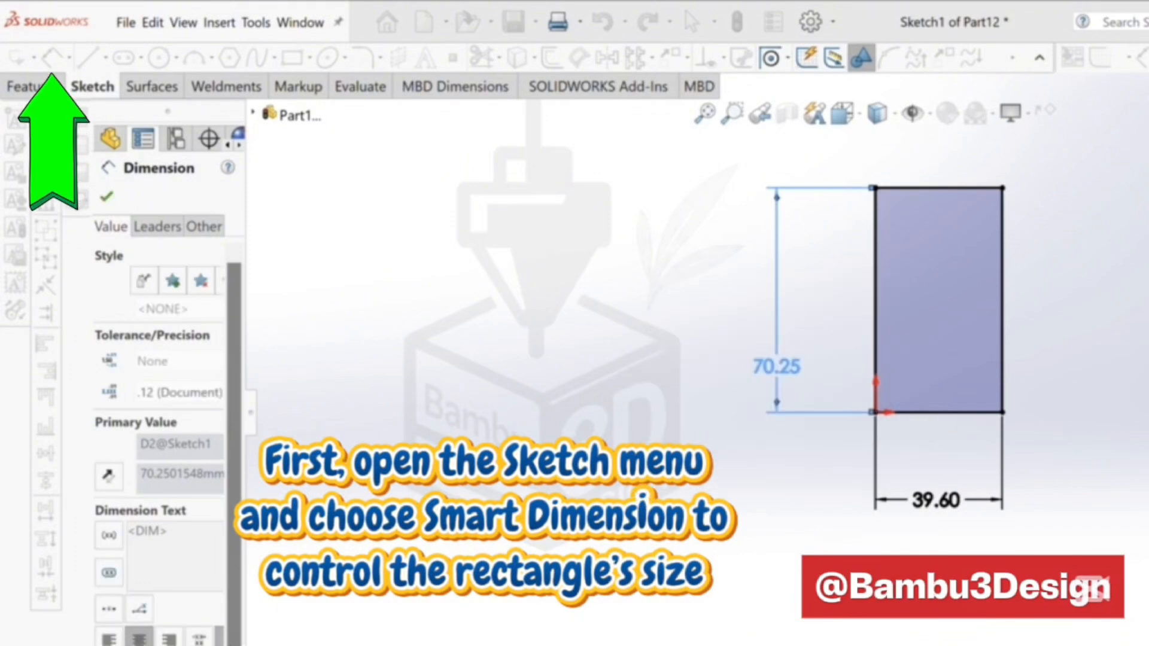
{"action": "key", "text": "Escape"}
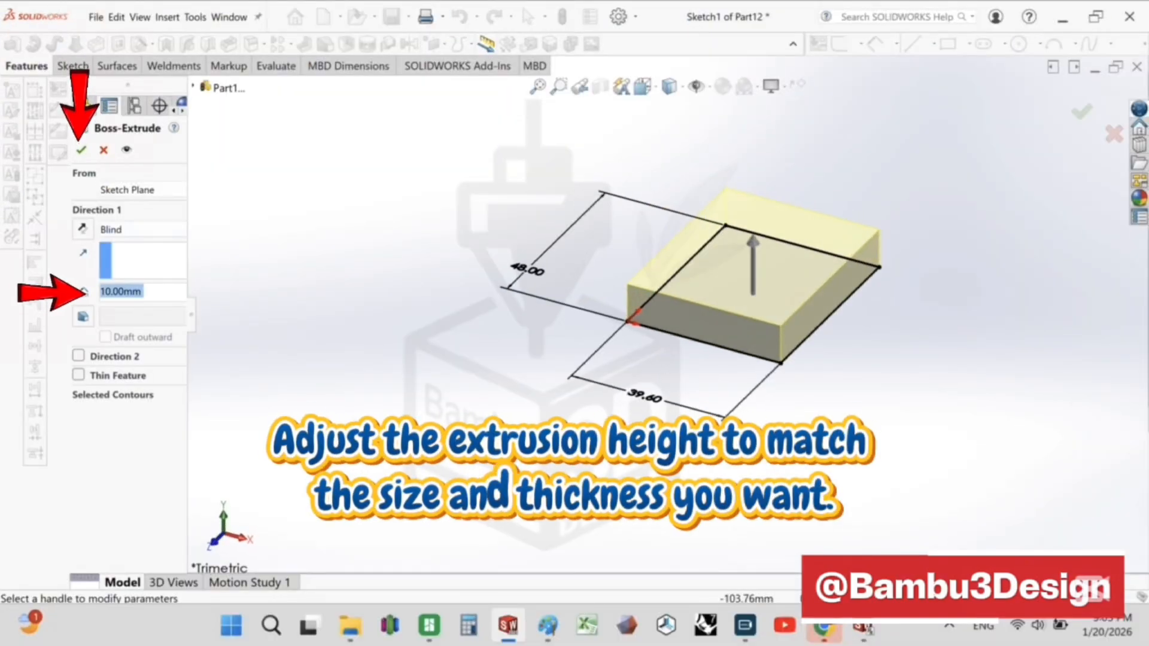
- Extrude the rectangle to a blind depth of 1 mm
{"action": "type", "text": "1"}
{"action": "key", "text": "Return"}
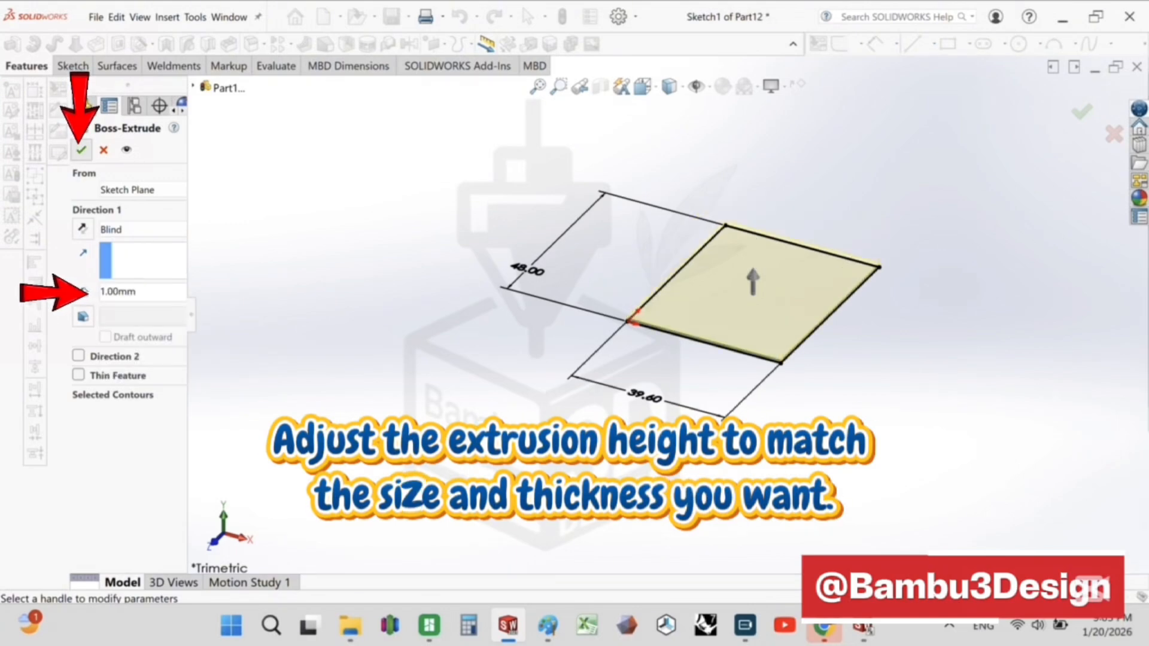
{"action": "key", "text": "Return"}
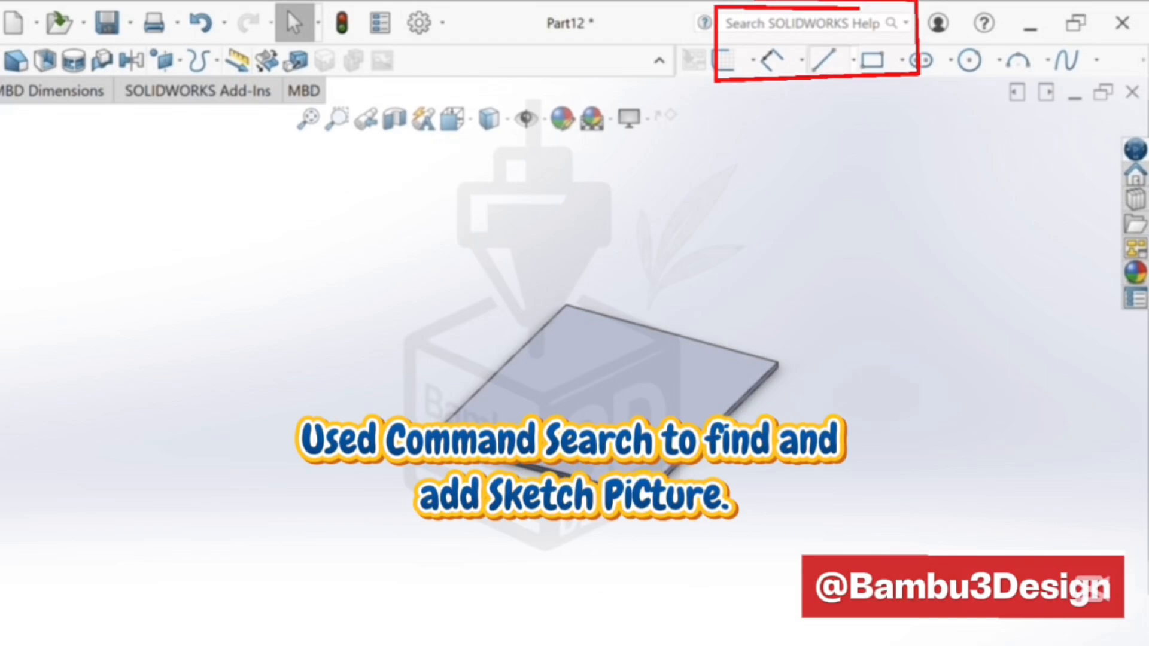
- Search the commands for "sketch picture" and add Sketch Picture to the Features toolbar
{"action": "left_click", "coordinate": [906, 22]}
{"action": "left_click", "coordinate": [783, 46]}
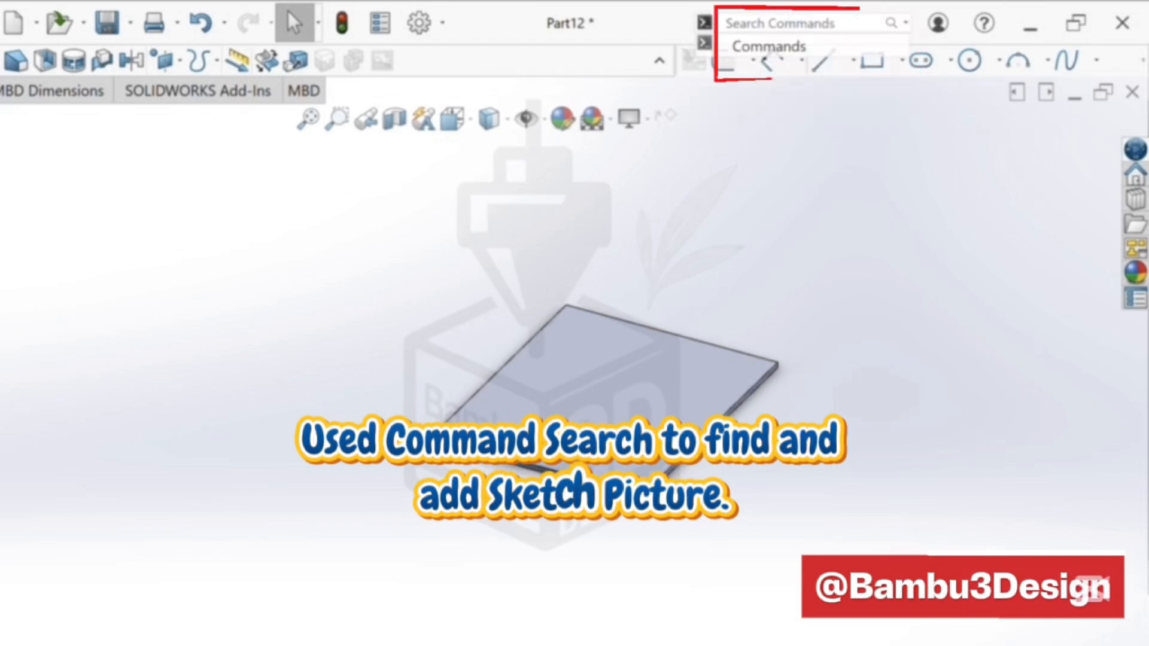
{"action": "left_click", "coordinate": [780, 23]}
{"action": "type", "text": "sketch picture"}
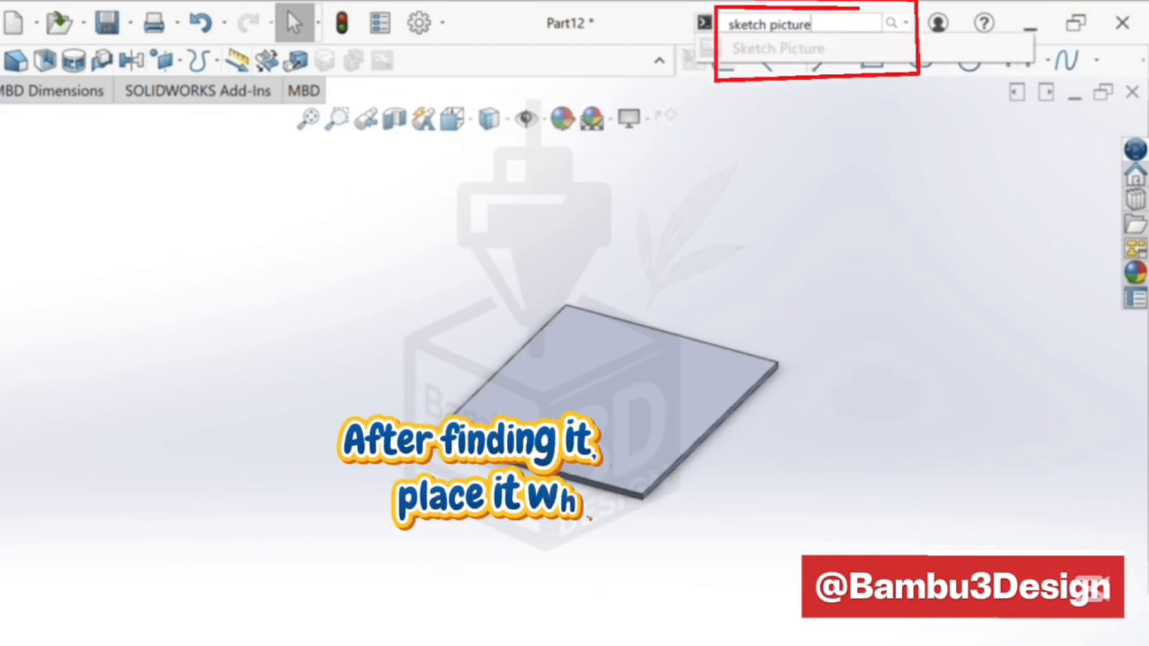
{"action": "left_click_drag", "start_coordinate": [435, 62], "coordinate": [267, 60]}
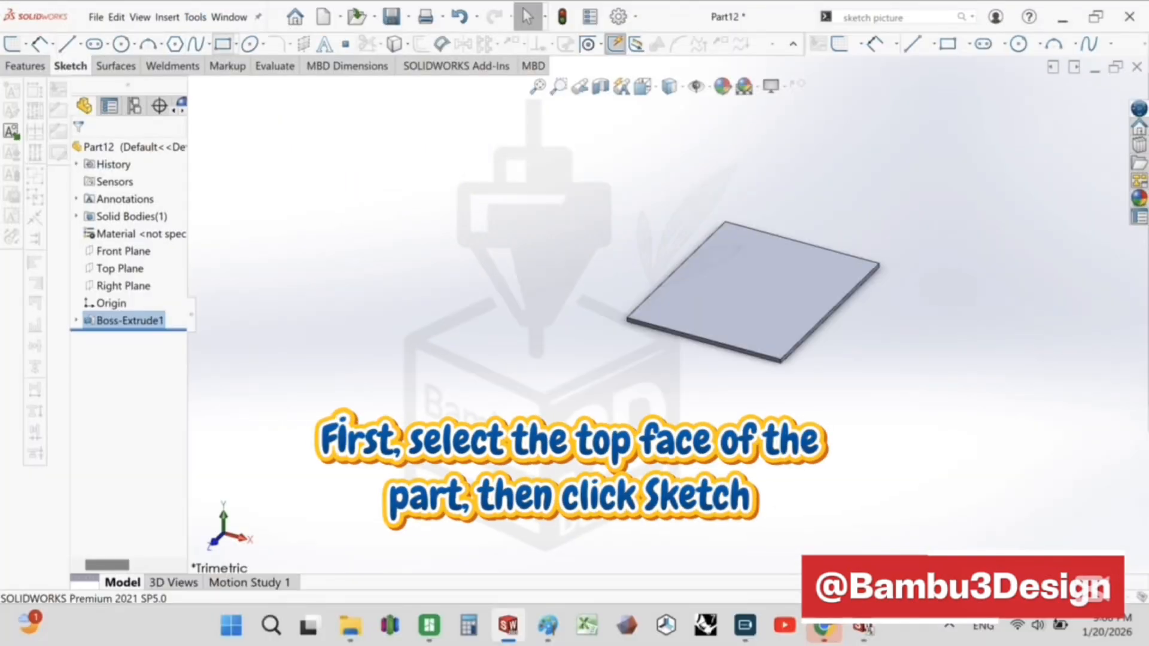
- Start a sketch on the plate's top face and activate the corner rectangle tool
{"action": "left_click", "coordinate": [12, 44]}
{"action": "left_click", "coordinate": [756, 299]}
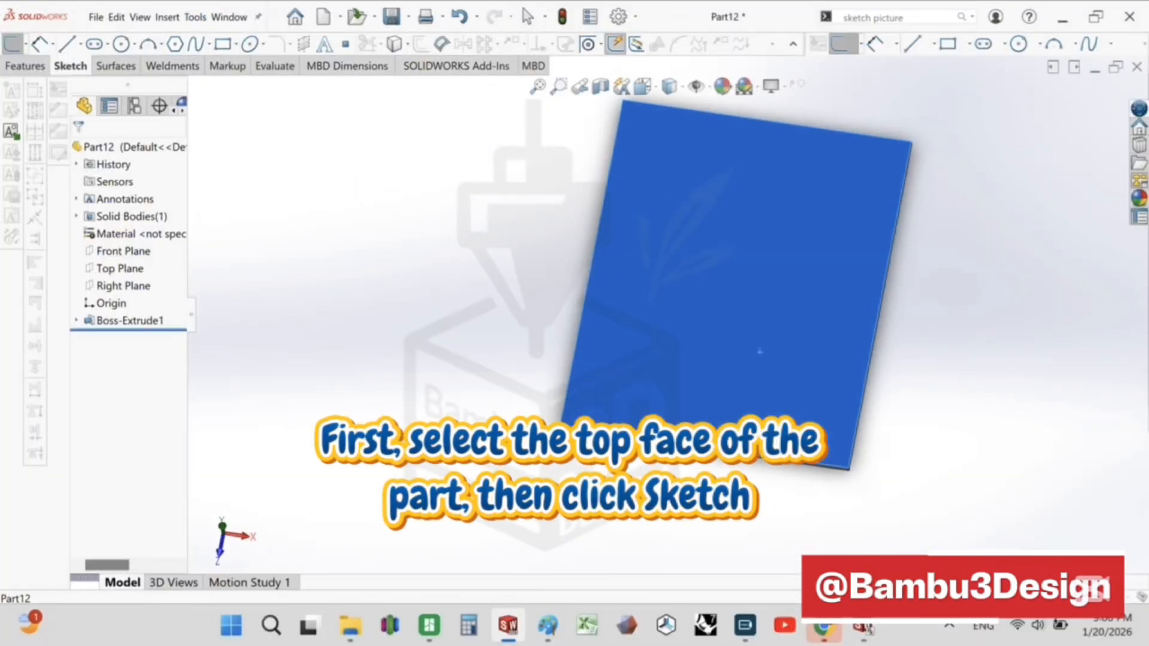
{"action": "left_click", "coordinate": [222, 44]}
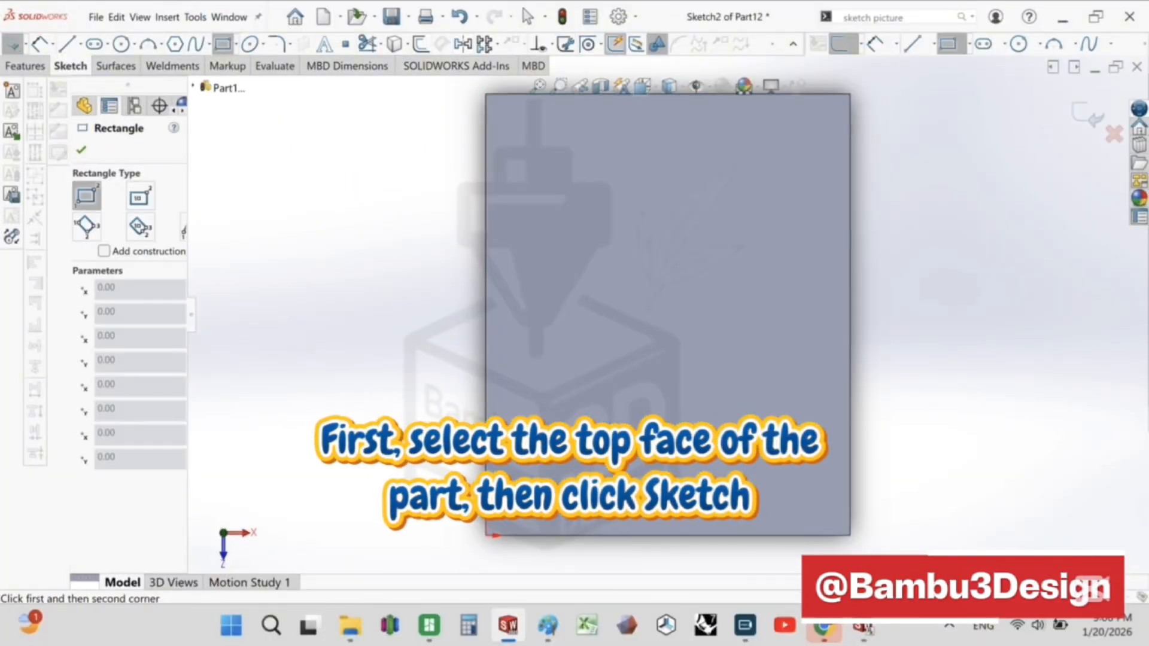
- Insert download.png from the ring folder into the top-face sketch as a sketch picture
{"action": "left_click", "coordinate": [25, 66]}
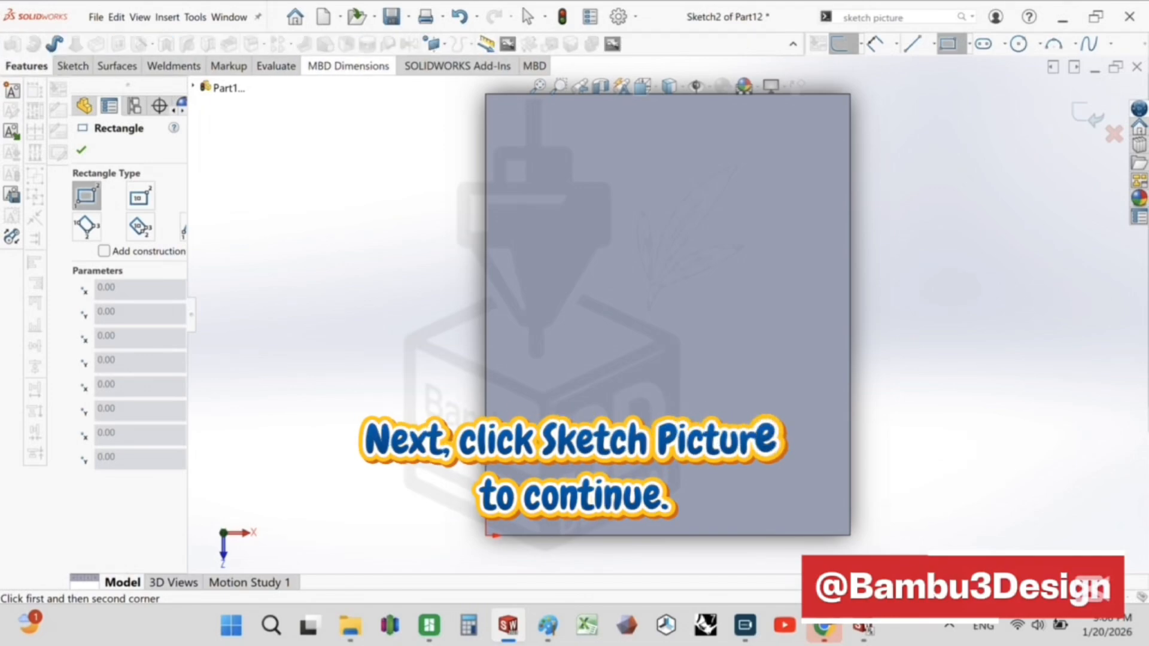
{"action": "left_click", "coordinate": [507, 44]}
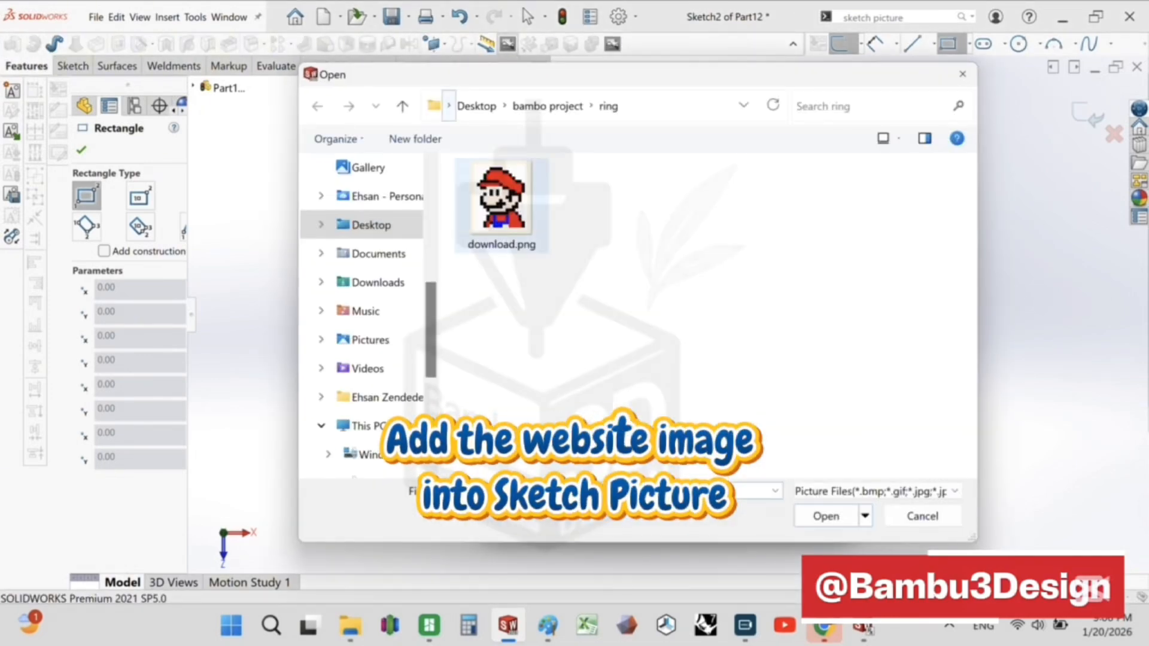
{"action": "left_click", "coordinate": [502, 207]}
{"action": "left_click", "coordinate": [826, 515]}
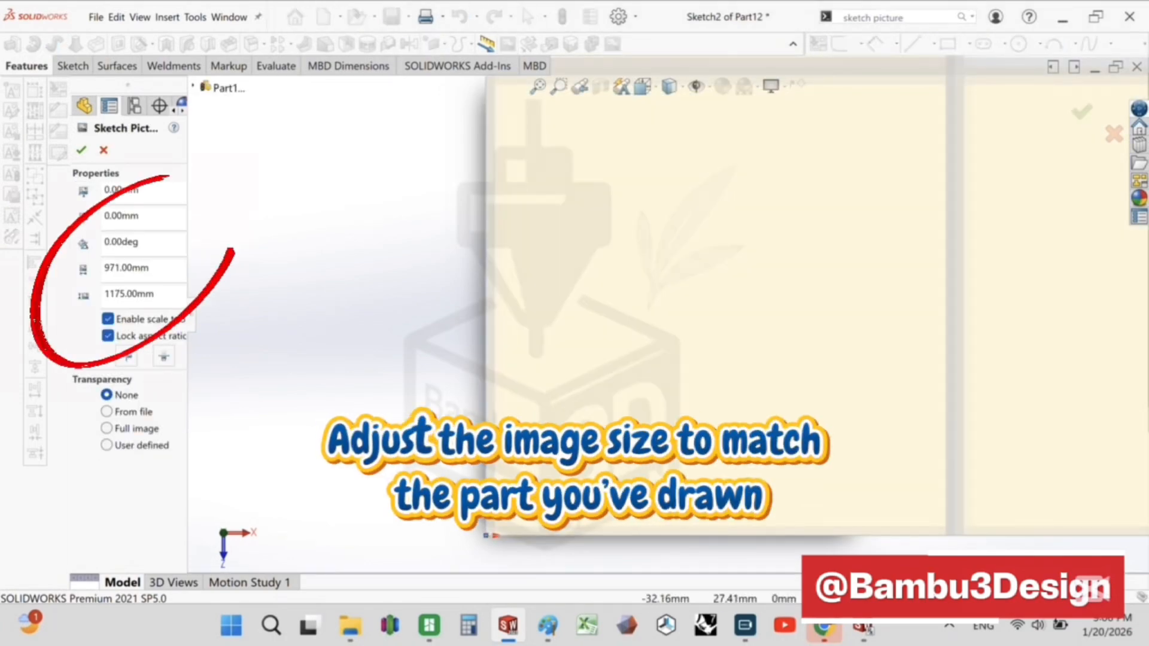
- Set the sketch picture's width to 39.6 mm with the aspect ratio locked and accept the picture
{"action": "left_click_drag", "start_coordinate": [149, 268], "coordinate": [127, 268]}
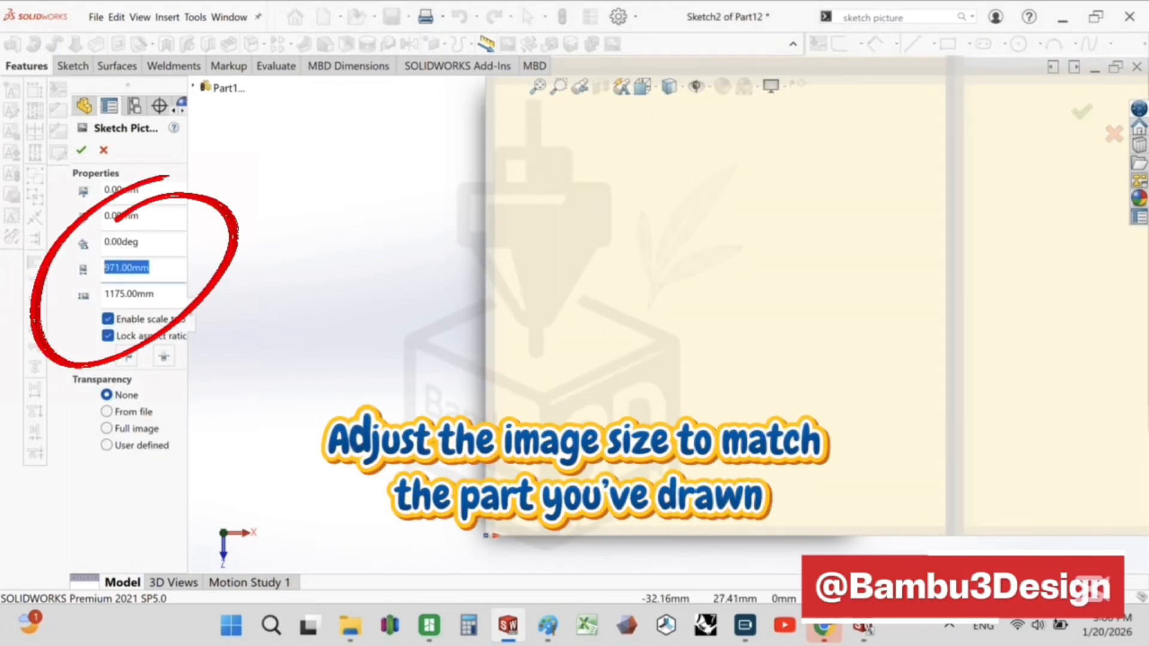
{"action": "type", "text": "39.6"}
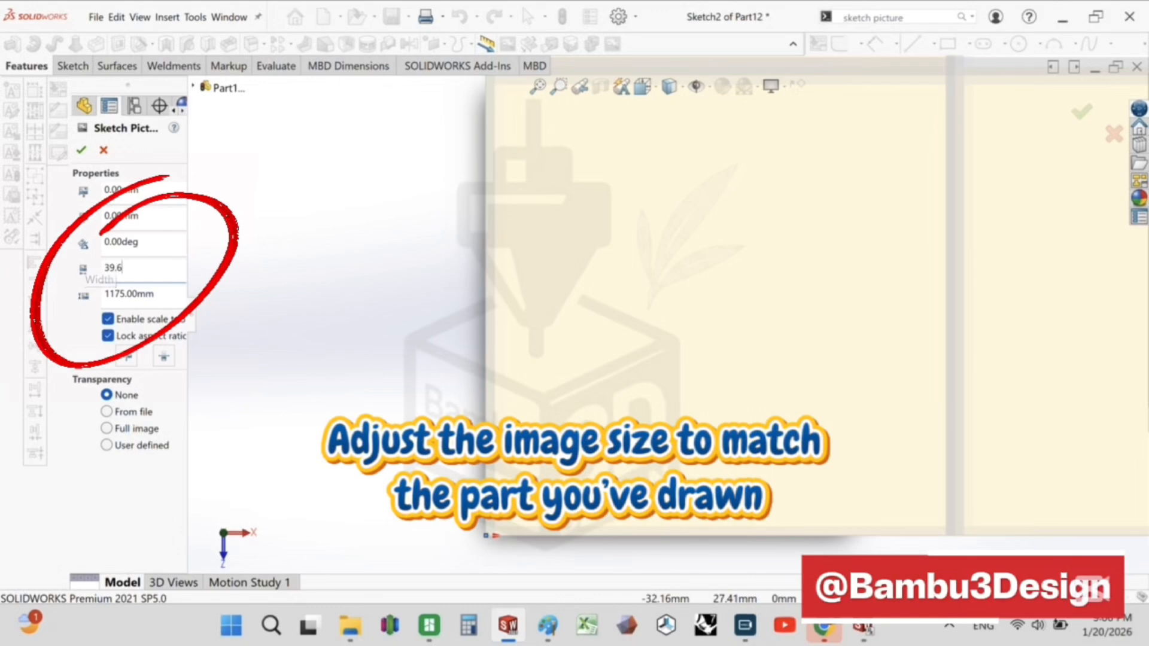
{"action": "key", "text": "Return"}
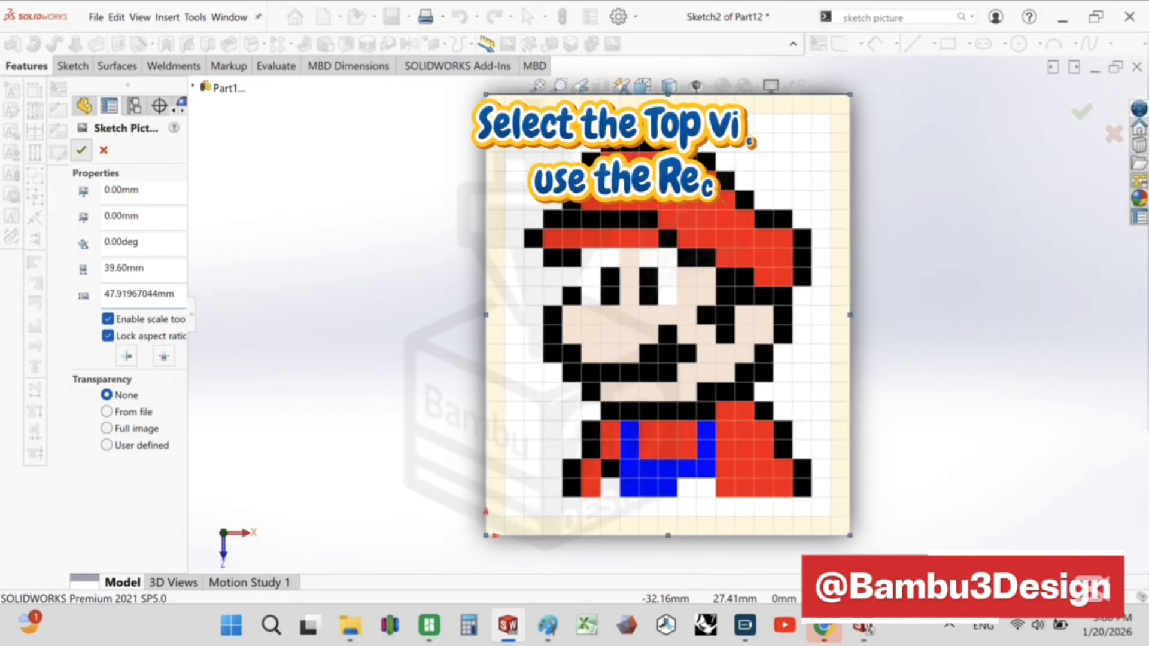
{"action": "left_click", "coordinate": [81, 151]}
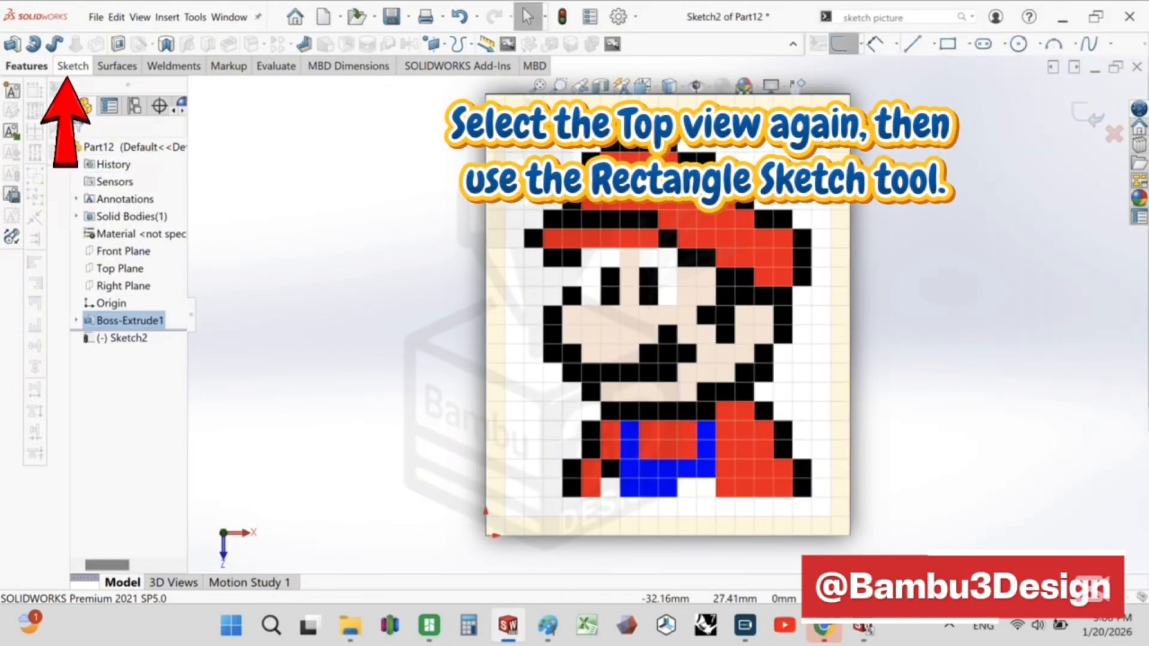
- Sketch a corner rectangle about 2.9 by 2.7 mm starting at the plate's origin corner
{"action": "left_click", "coordinate": [72, 66]}
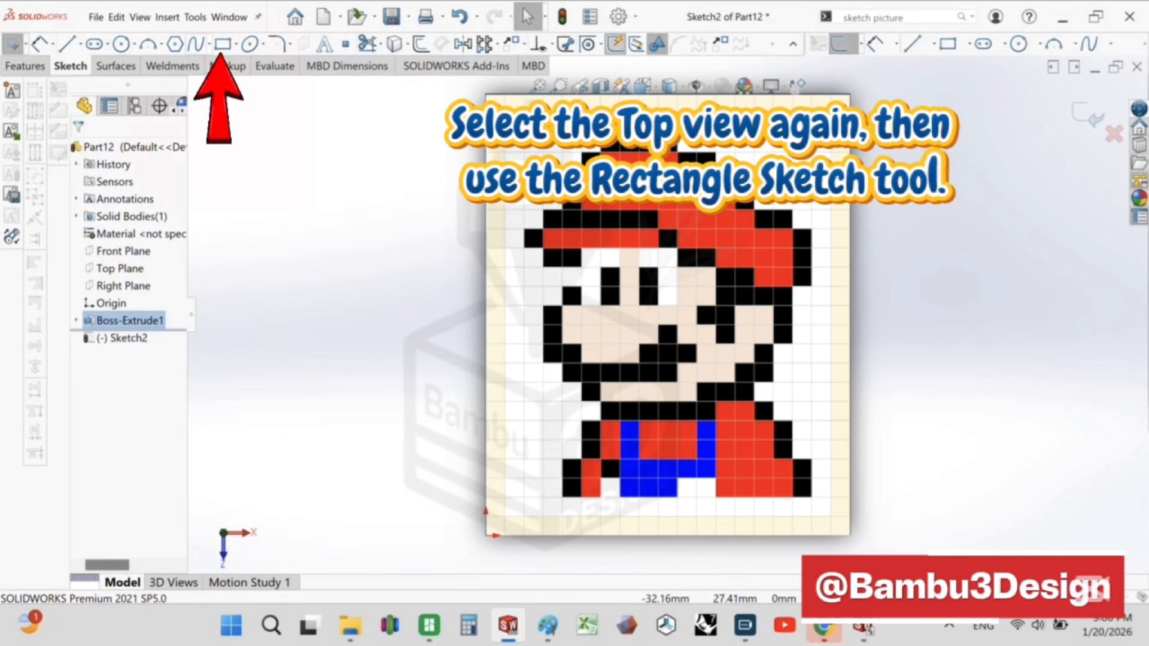
{"action": "left_click", "coordinate": [222, 45]}
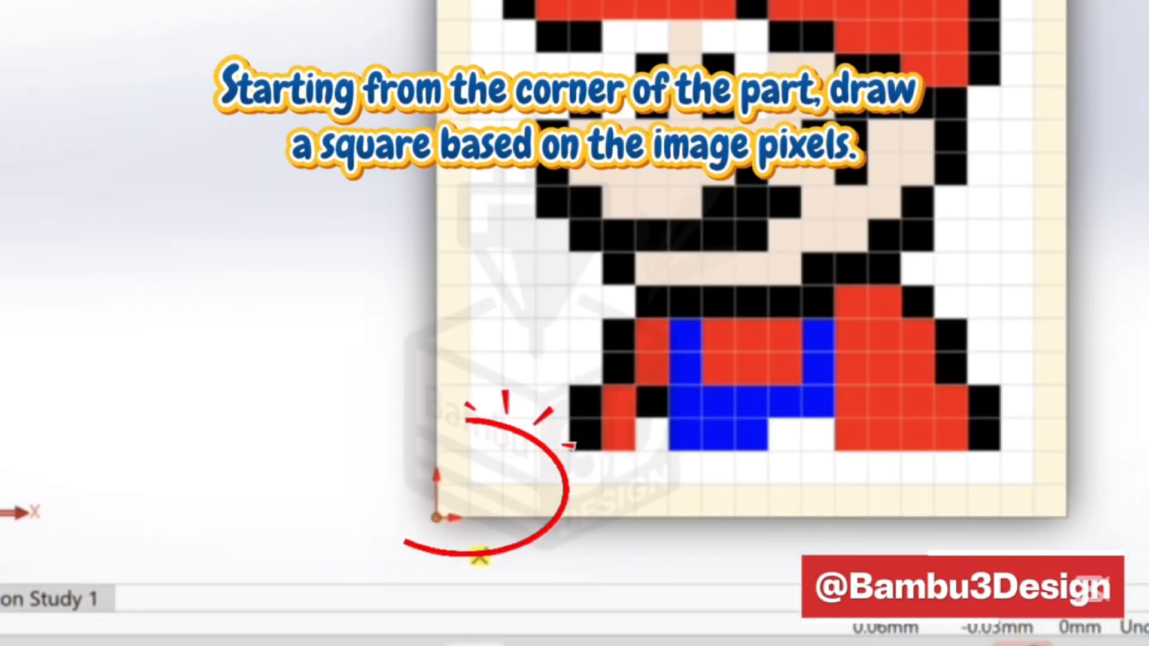
{"action": "left_click", "coordinate": [485, 536]}
{"action": "left_click", "coordinate": [484, 474]}
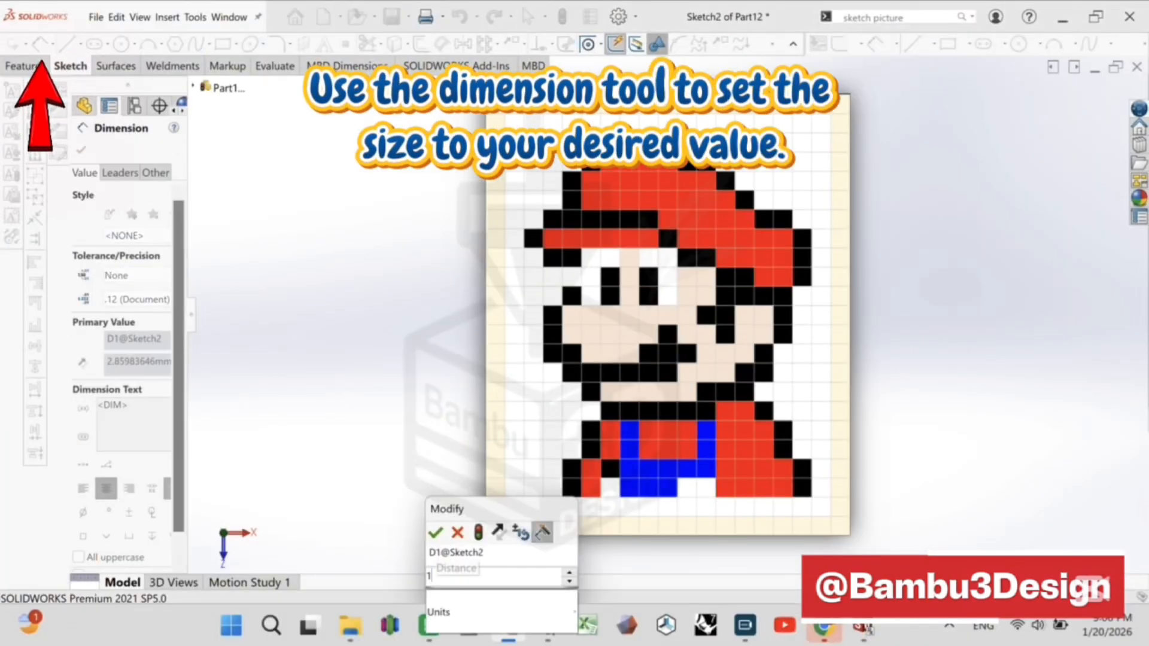
- Dimension the small corner rectangle to 1.8 mm wide and 1.8 mm high
{"action": "type", "text": ".8"}
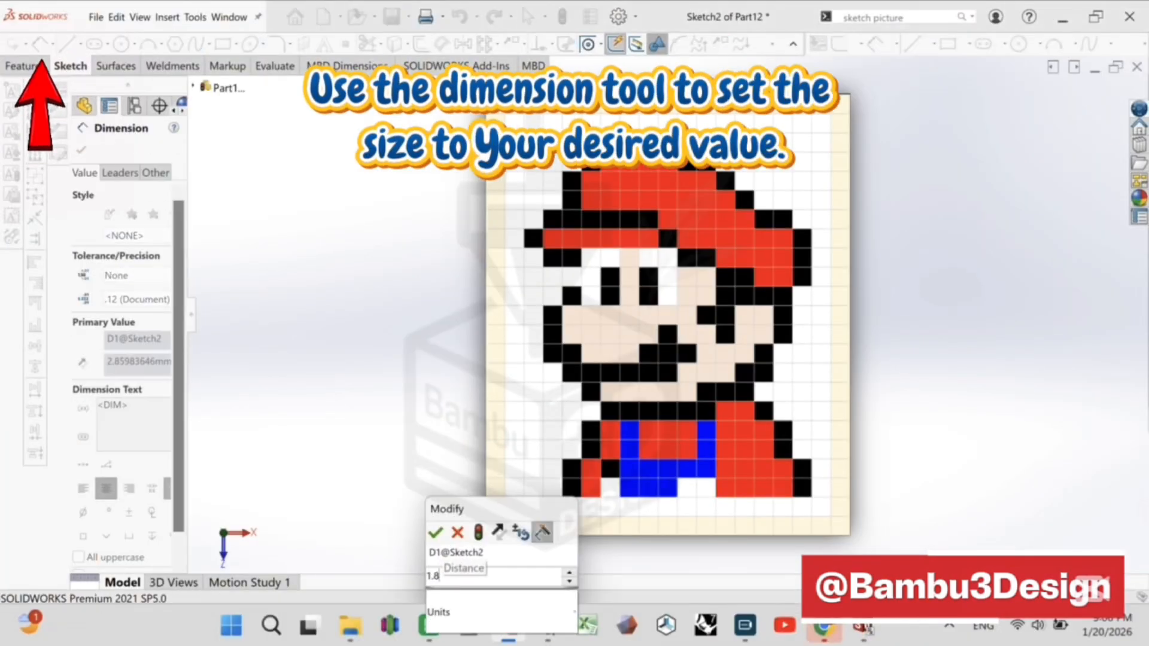
{"action": "key", "text": "Return"}
{"action": "double_click", "coordinate": [445, 523]}
{"action": "type", "text": "1.8"}
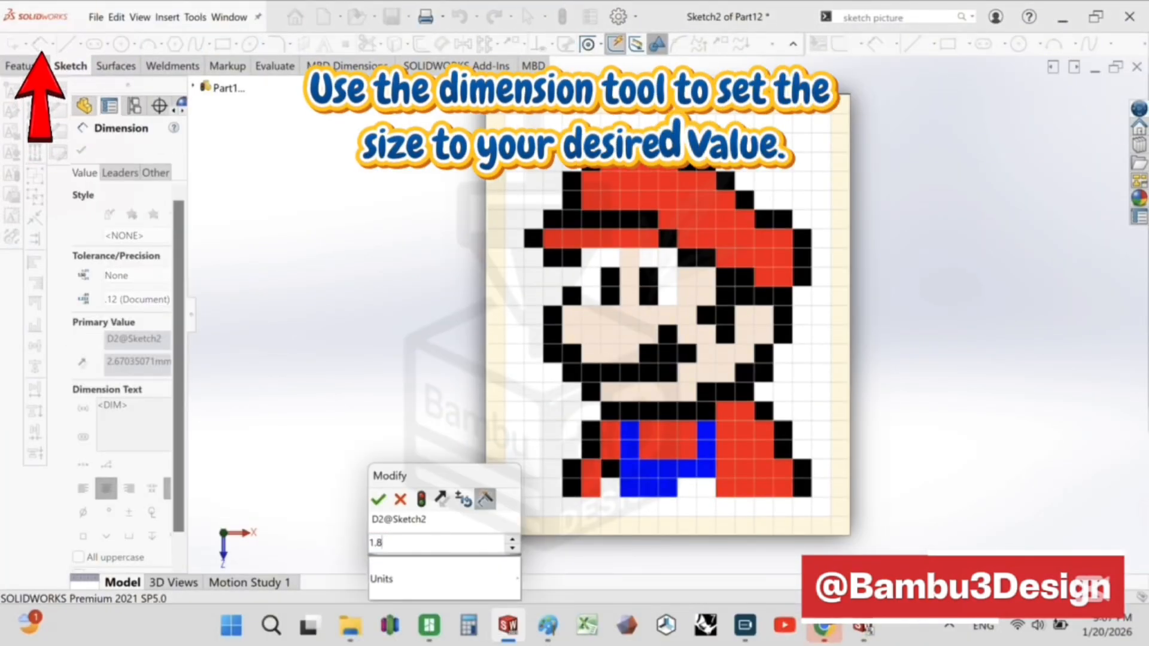
{"action": "key", "text": "Return"}
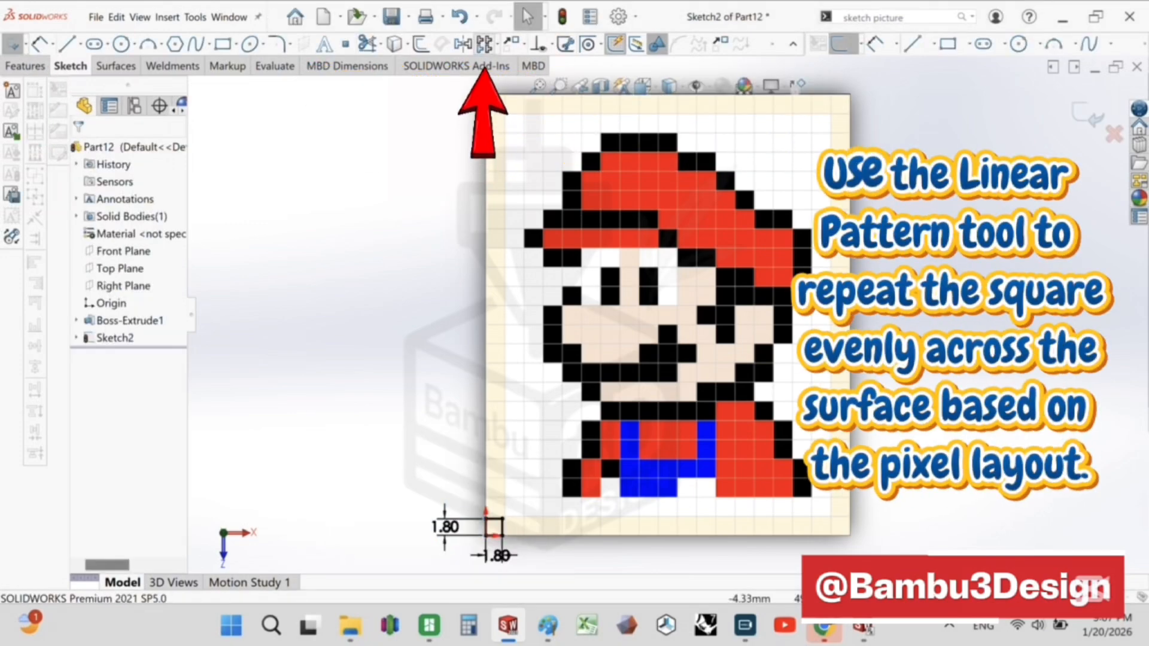
- Set up a linear sketch pattern with 19 instances along X and 23 along Y, both at 2.1 mm spacing
{"action": "left_click", "coordinate": [485, 44]}
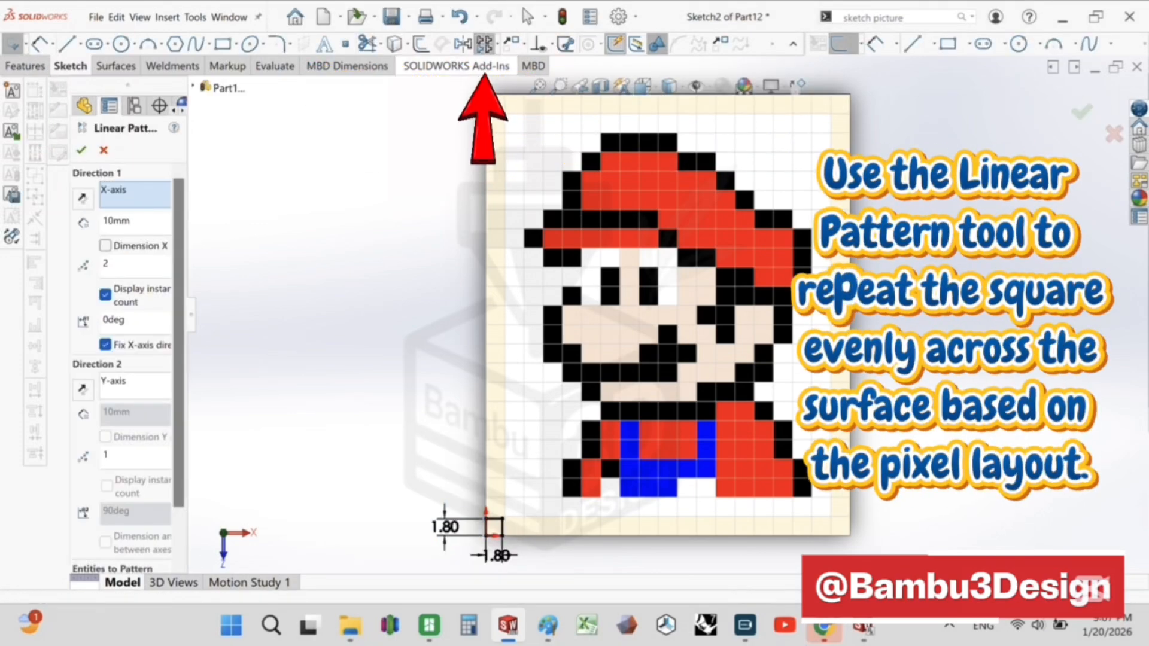
{"action": "type", "text": "2.1"}
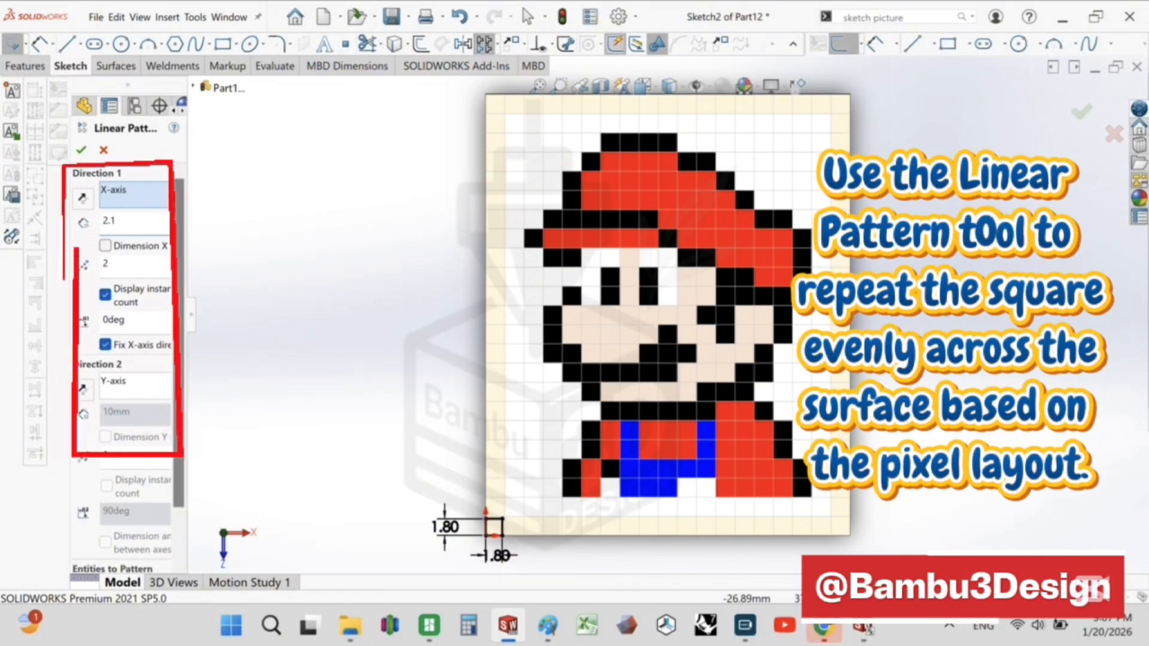
{"action": "key", "text": "Tab"}
{"action": "type", "text": "19"}
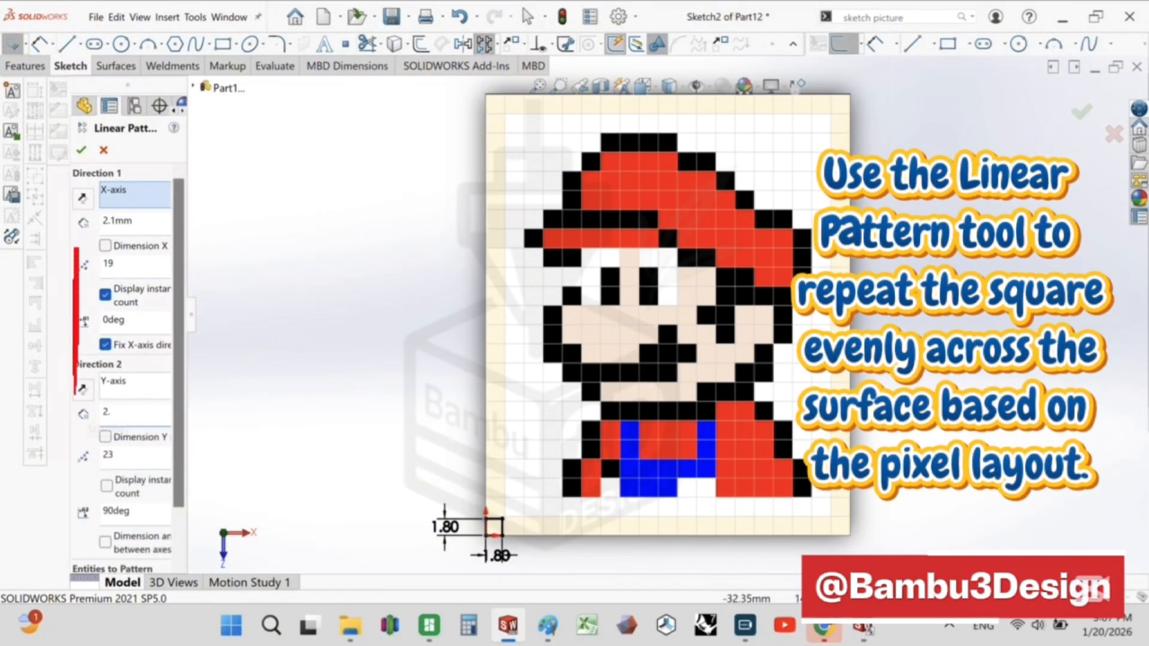
{"action": "key", "text": "Tab"}
{"action": "type", "text": "2.1"}
{"action": "key", "text": "Tab"}
{"action": "type", "text": "23"}
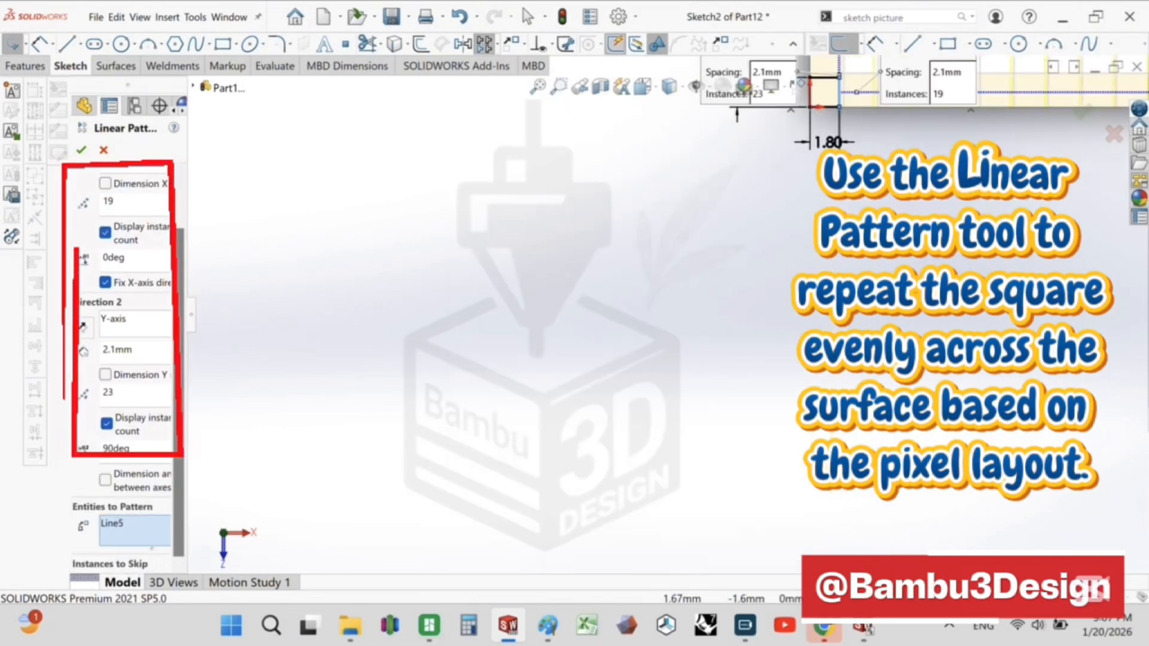
- Add the remaining sides of the 1.8 mm square to the entities to pattern and create the linear pattern
{"action": "left_click", "coordinate": [812, 91]}
{"action": "left_click", "coordinate": [825, 107]}
{"action": "left_click", "coordinate": [840, 92]}
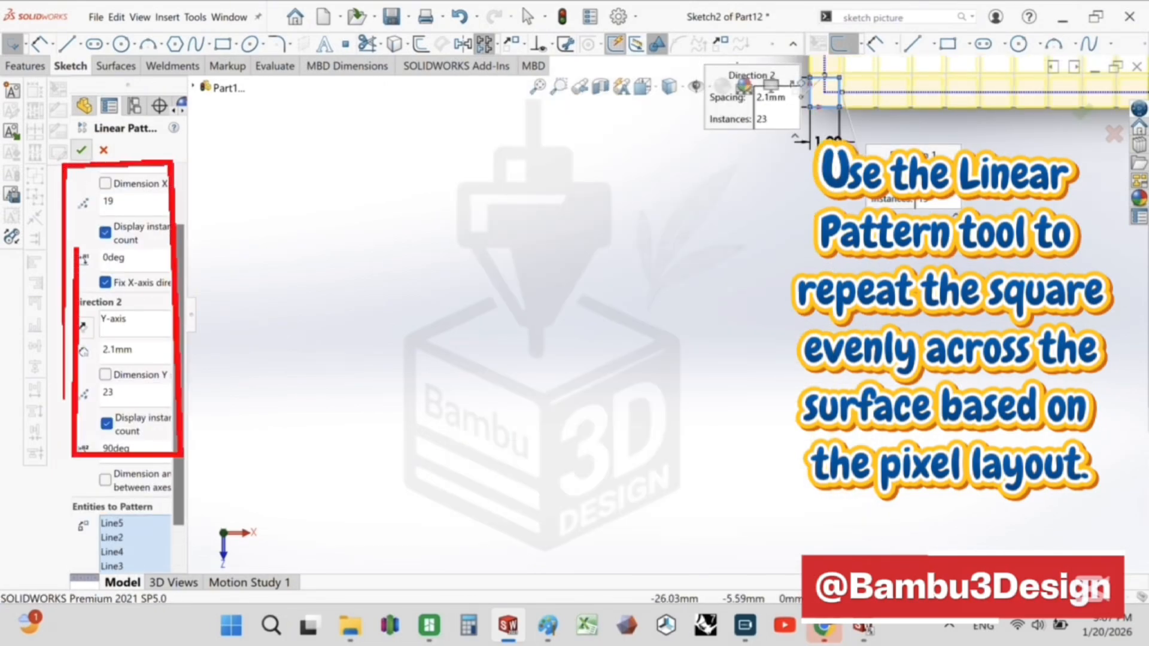
{"action": "key", "text": "Return"}
- Extrude the sketch of patterned squares as a boss on the plate
{"action": "scroll", "coordinate": [837, 185], "scroll_direction": "up", "scroll_amount": 5}
{"action": "scroll", "coordinate": [706, 156], "scroll_direction": "down", "scroll_amount": 1}
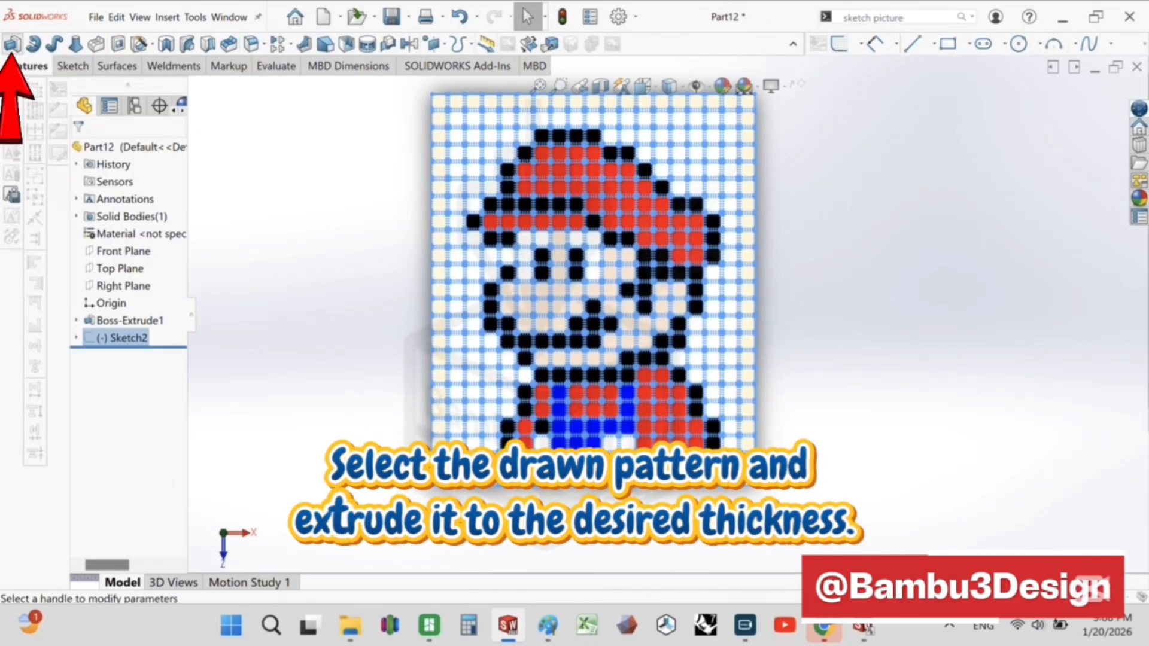
{"action": "left_click", "coordinate": [12, 44]}
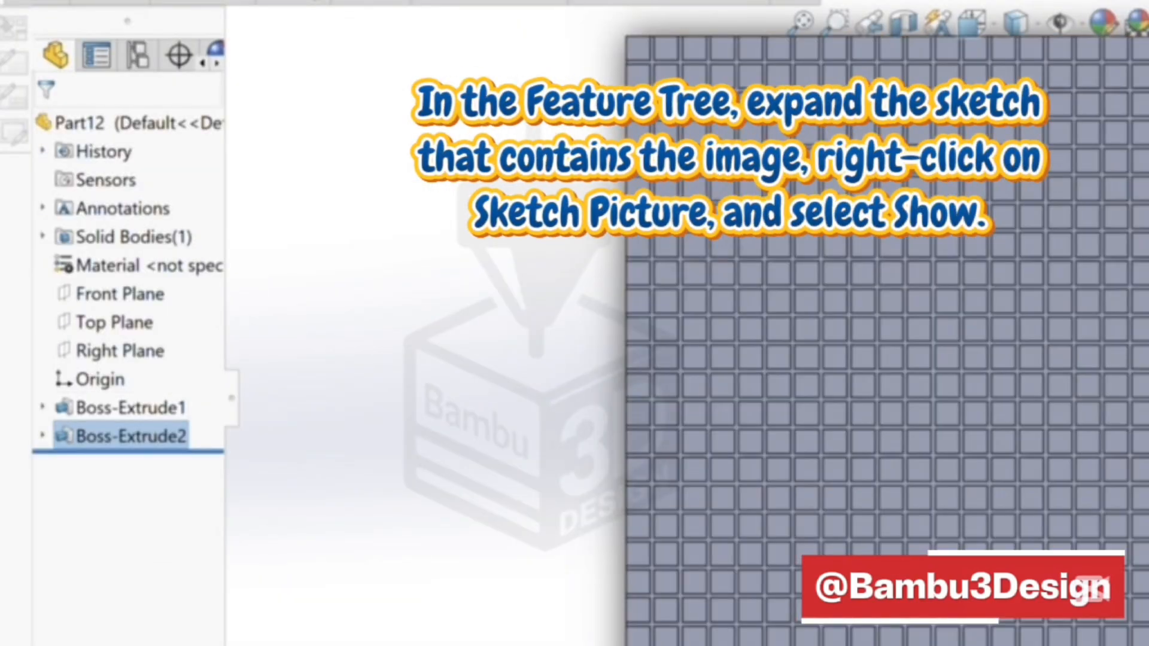
- Show the sketch containing the picture under Boss-Extrude2 and switch the display style to Wireframe
{"action": "left_click", "coordinate": [43, 436]}
{"action": "left_click", "coordinate": [139, 465]}
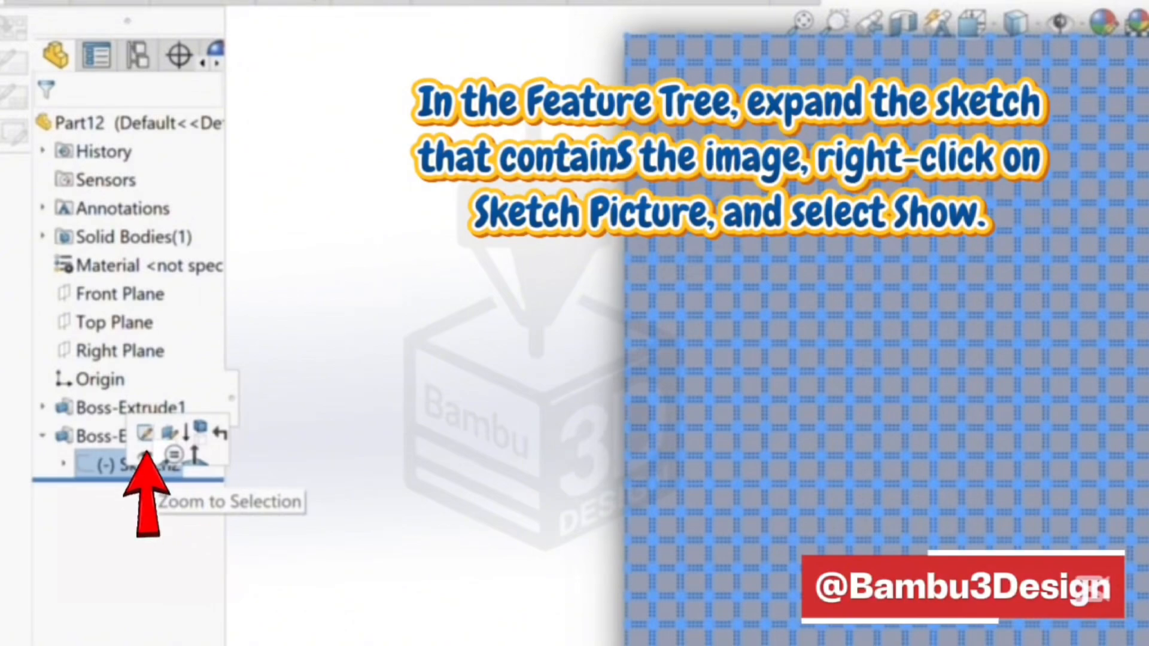
{"action": "left_click", "coordinate": [146, 456]}
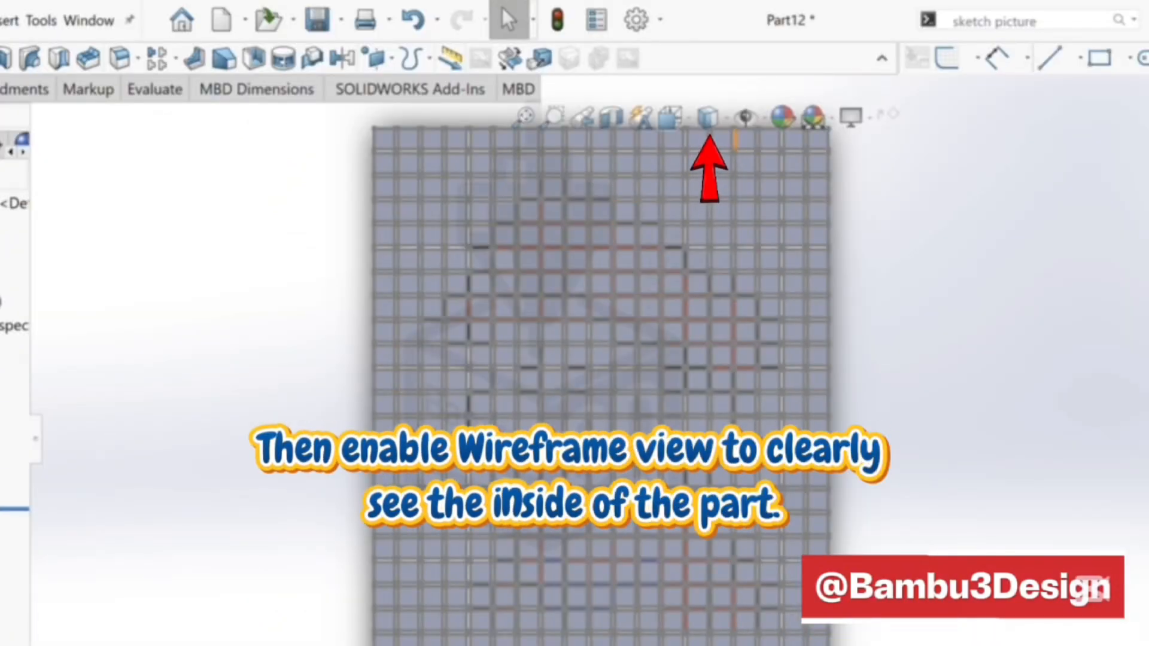
{"action": "left_click", "coordinate": [726, 118]}
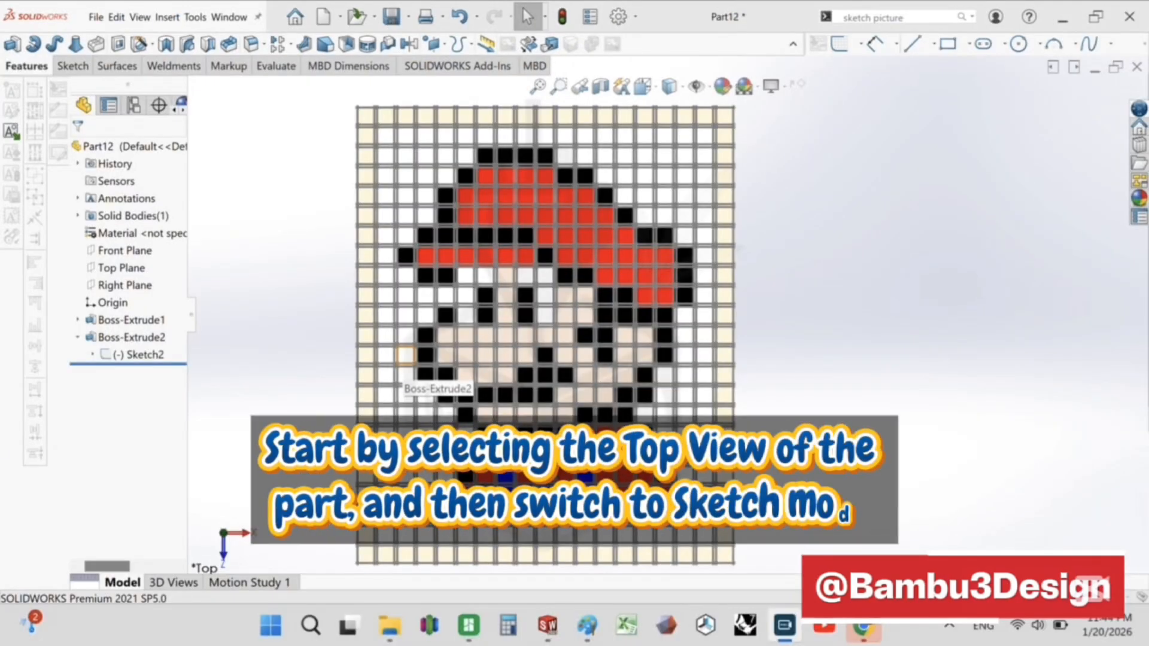
- Start a sketch on the squares' top face and extrude its black-pixel outlines to a blind depth of 0.1 mm
{"action": "left_click", "coordinate": [405, 355]}
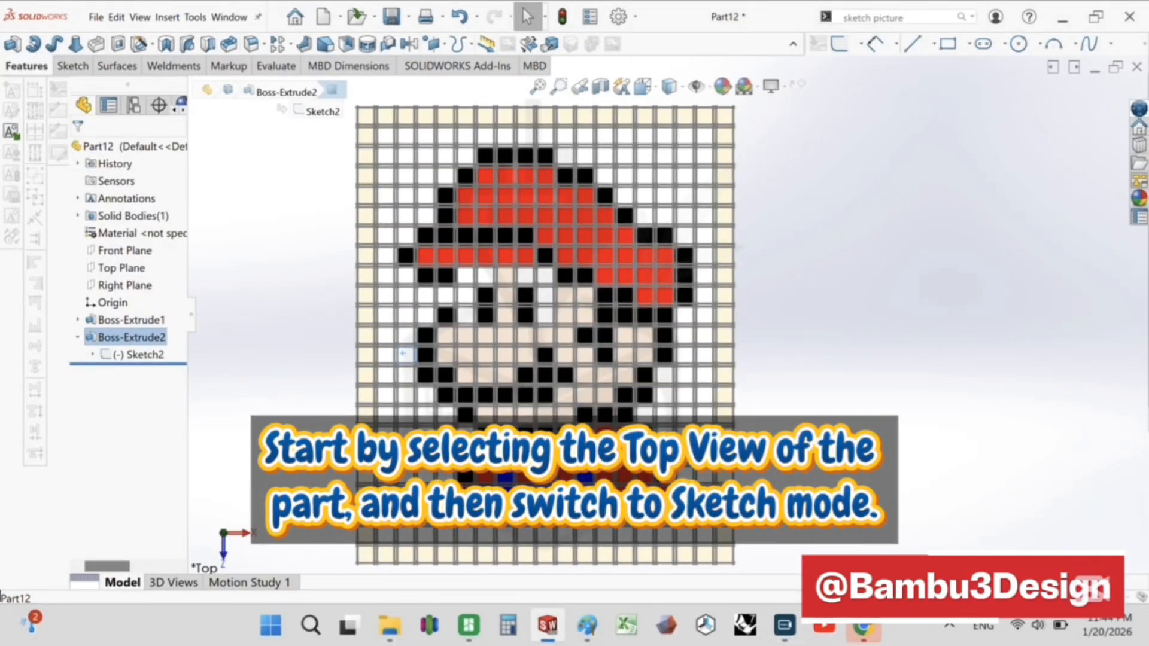
{"action": "key", "text": "Escape"}
{"action": "left_click", "coordinate": [73, 66]}
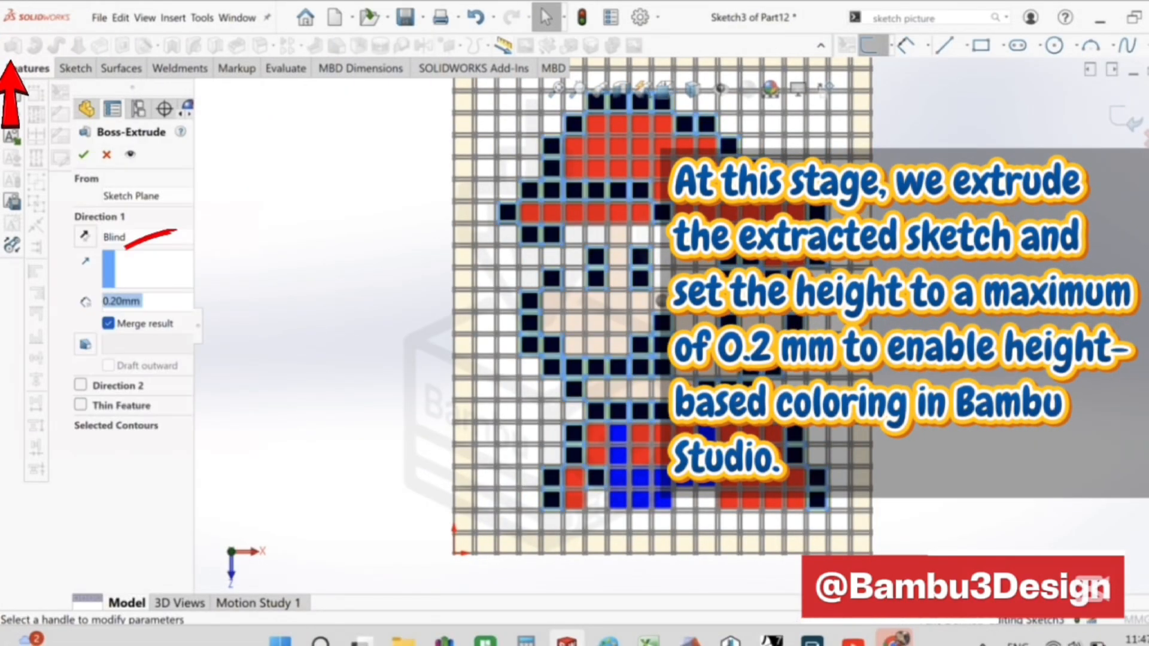
{"action": "type", "text": ".1"}
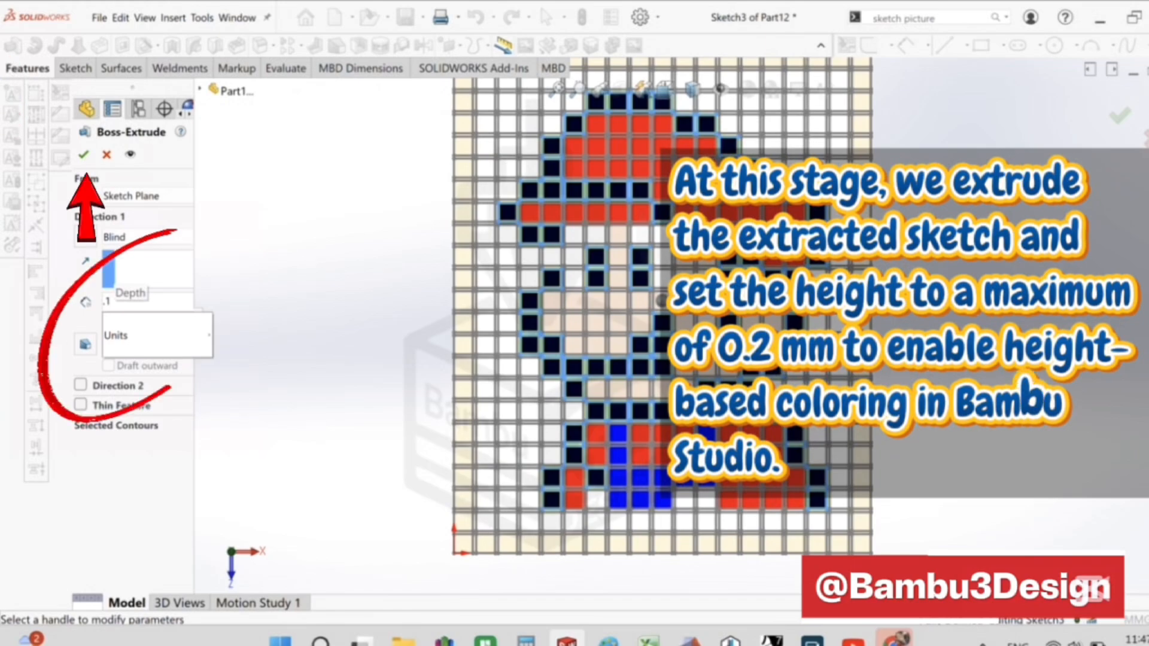
{"action": "left_click", "coordinate": [84, 155]}
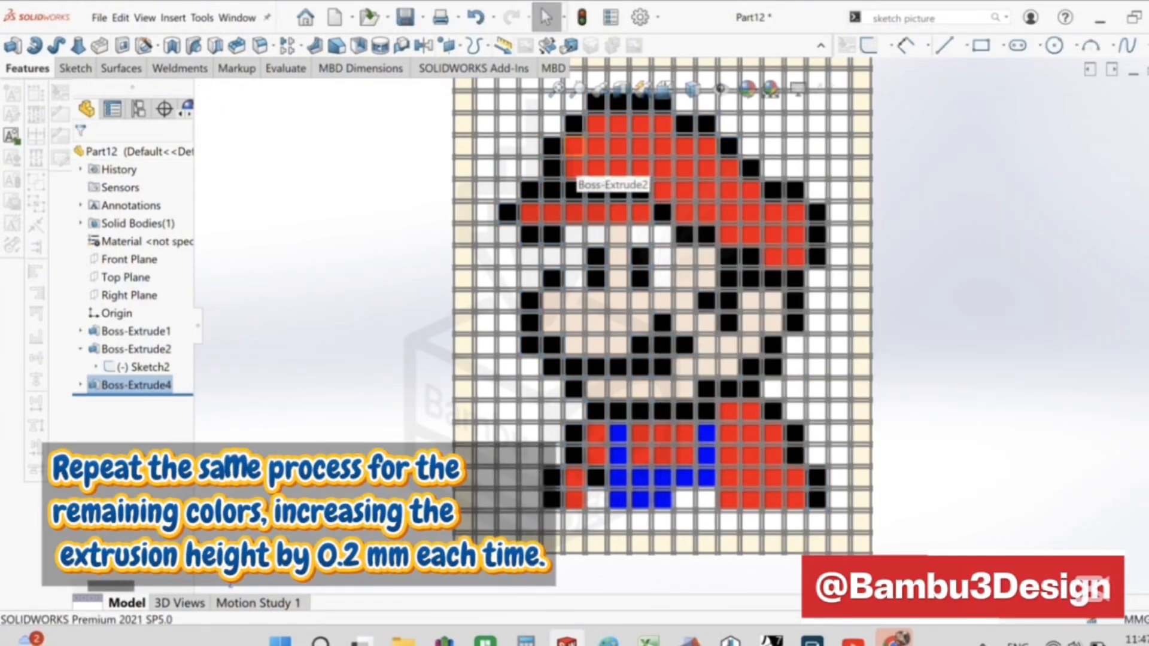
- Sketch corner rectangles over the red pixels on the squares' top face and extrude them as a blind boss
{"action": "left_click", "coordinate": [75, 68]}
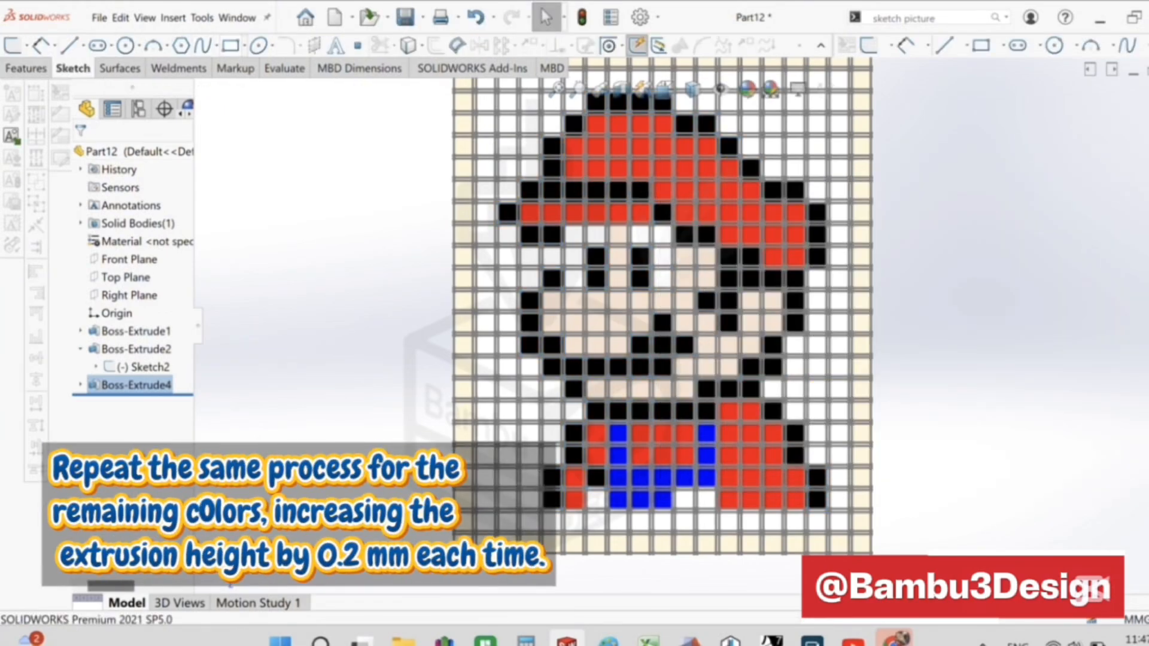
{"action": "left_click", "coordinate": [12, 46]}
{"action": "left_click", "coordinate": [589, 168]}
{"action": "scroll", "coordinate": [589, 167], "scroll_direction": "down", "scroll_amount": 2}
{"action": "left_click", "coordinate": [230, 46]}
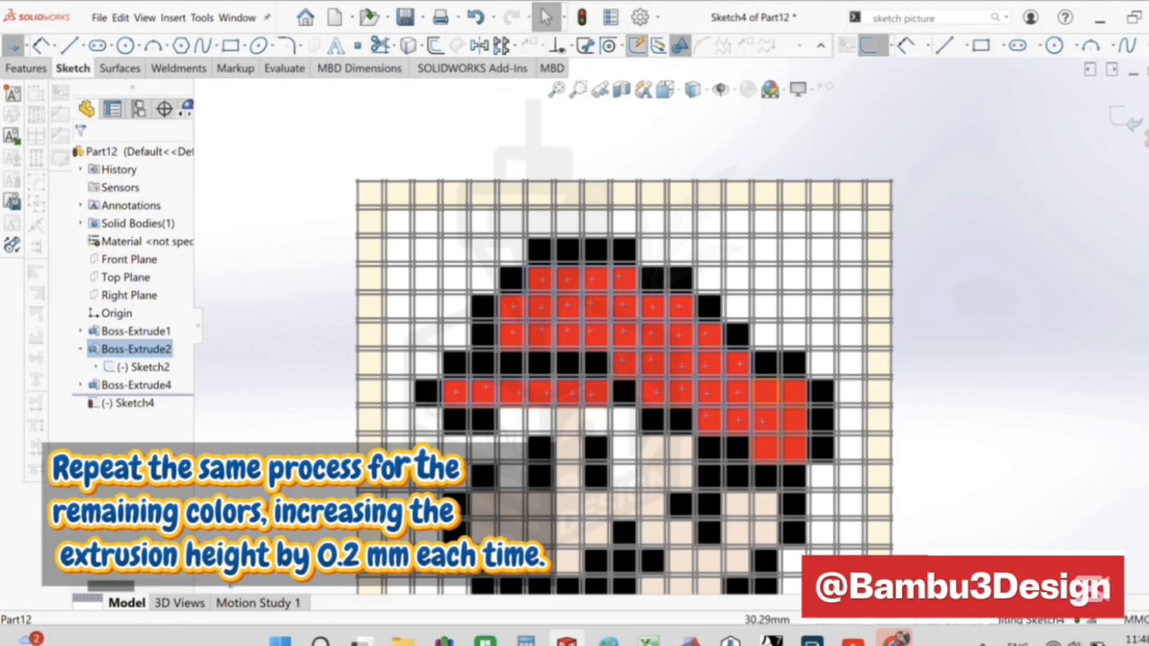
{"action": "scroll", "coordinate": [738, 449], "scroll_direction": "up", "scroll_amount": 3}
{"action": "scroll", "coordinate": [688, 479], "scroll_direction": "down", "scroll_amount": 3}
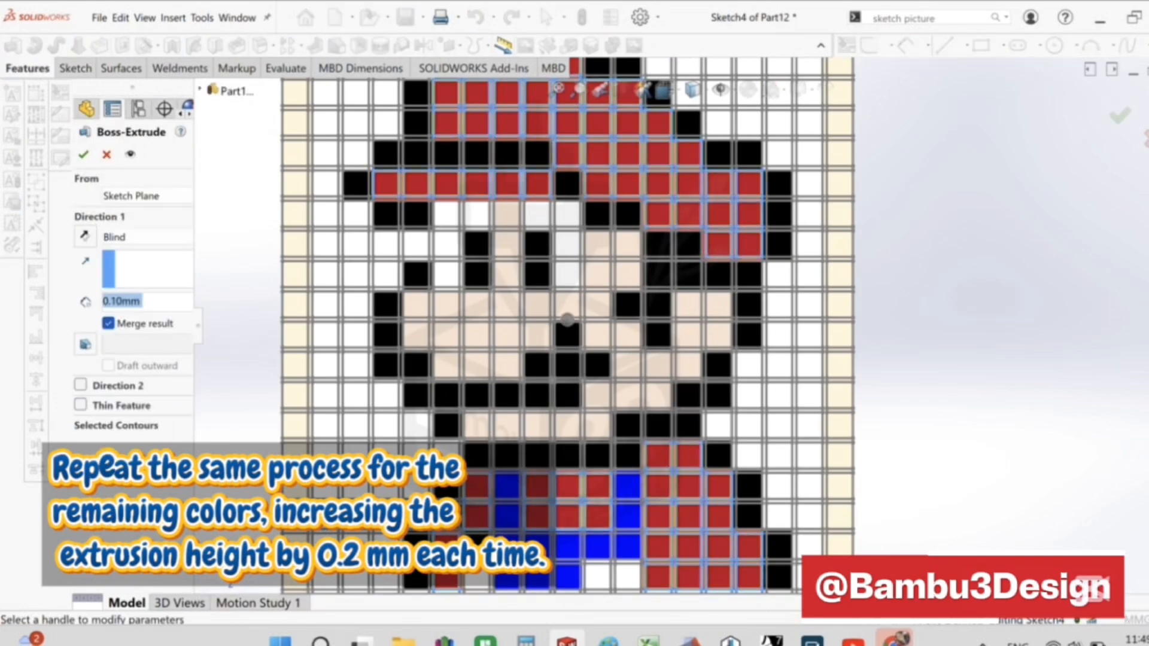
{"action": "type", "text": "2"}
{"action": "key", "text": "Return"}
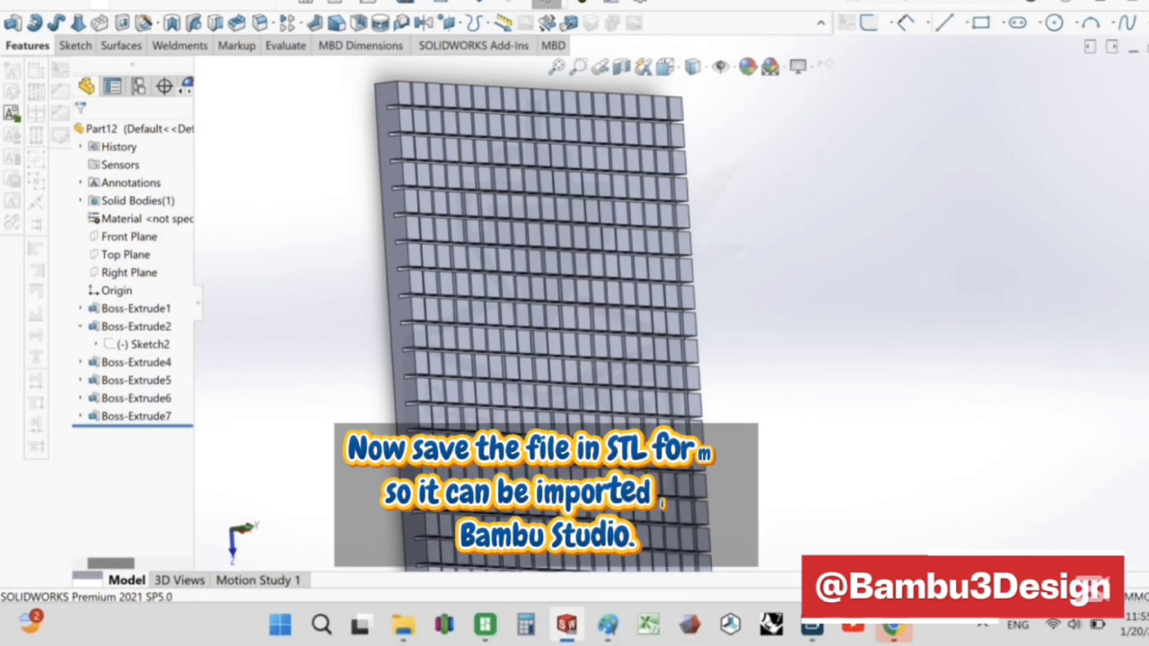
- Save a copy of the part in STL format as Part12.STL in the key ring folder
{"action": "left_click", "coordinate": [100, 3]}
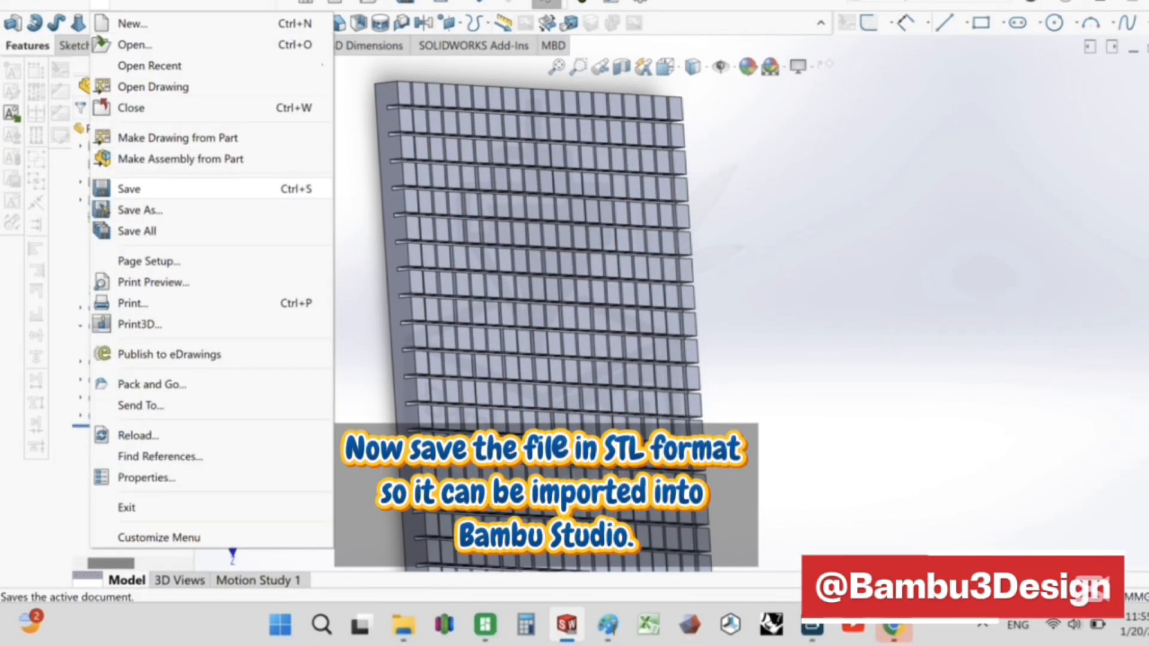
{"action": "left_click", "coordinate": [137, 211]}
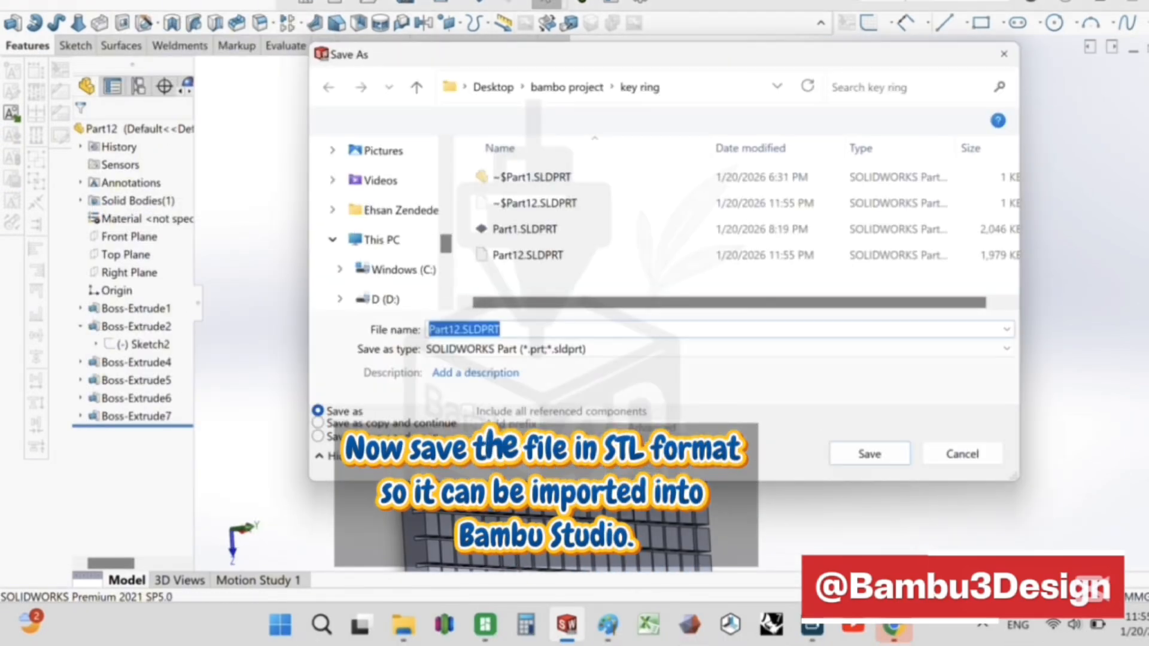
{"action": "left_click", "coordinate": [717, 349]}
{"action": "left_click", "coordinate": [712, 401]}
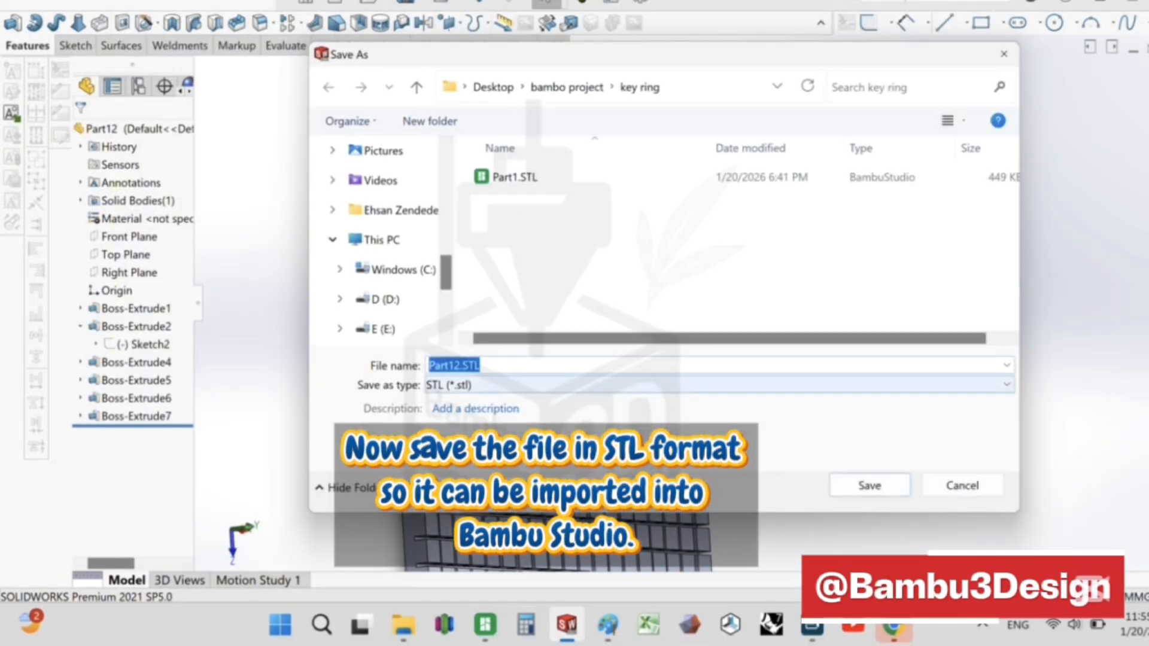
{"action": "key", "text": "Return"}
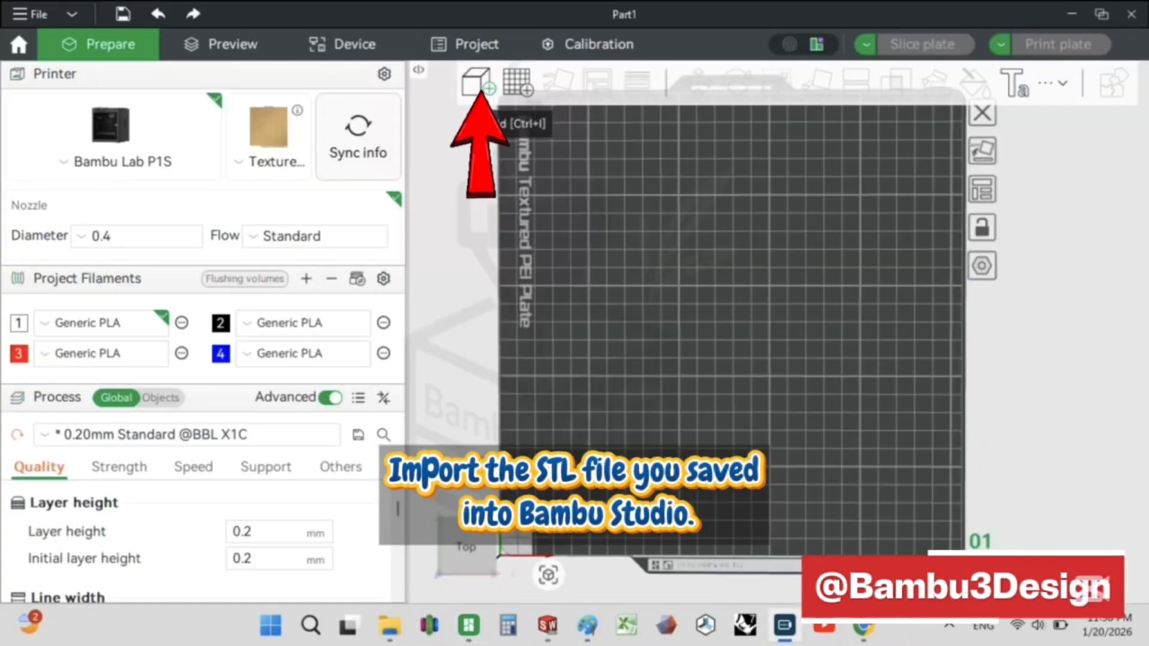
- In Bambu Studio, import Part12.STL from the key ring folder and auto-orient it flat on the build plate
{"action": "left_click", "coordinate": [479, 83]}
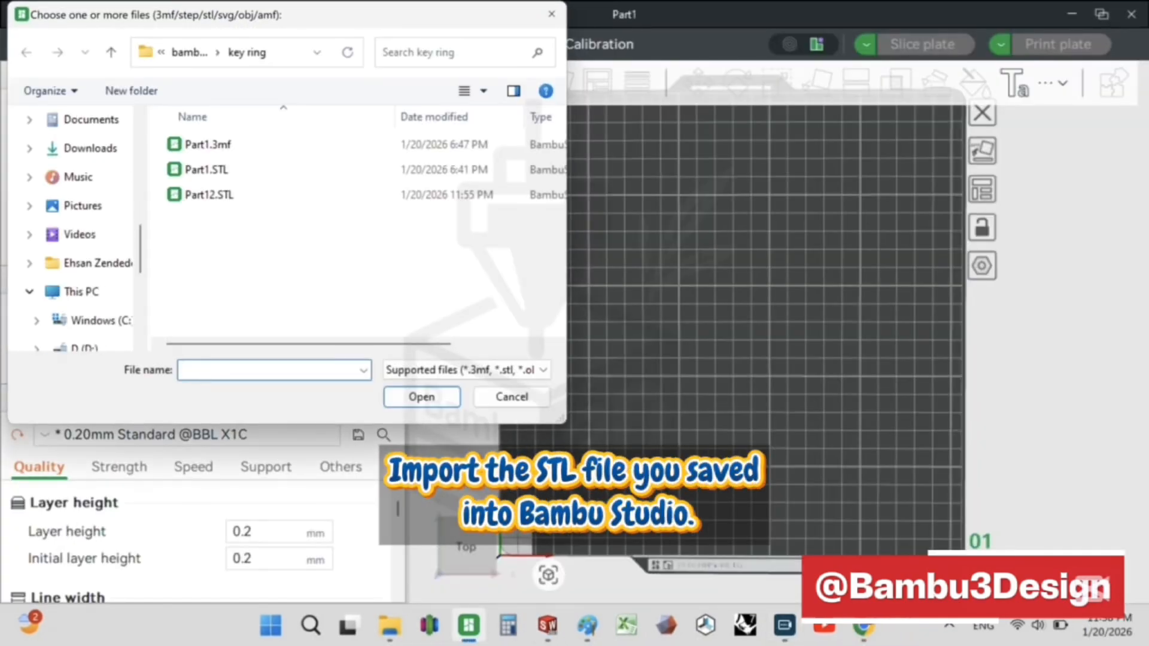
{"action": "double_click", "coordinate": [208, 194]}
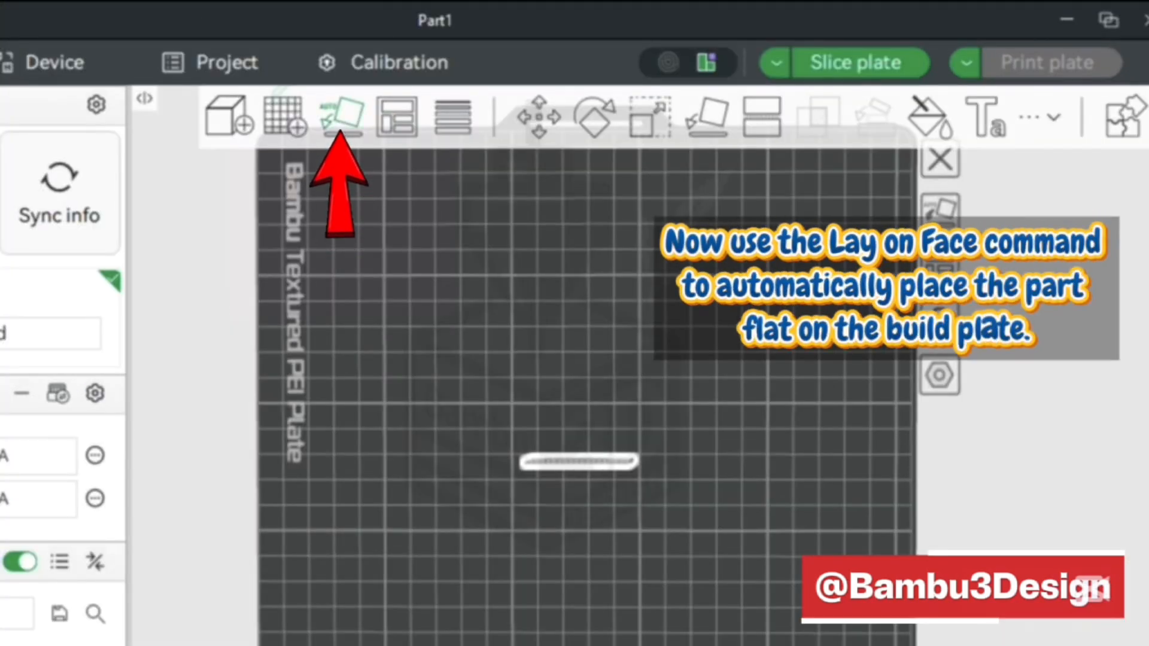
{"action": "left_click", "coordinate": [343, 117]}
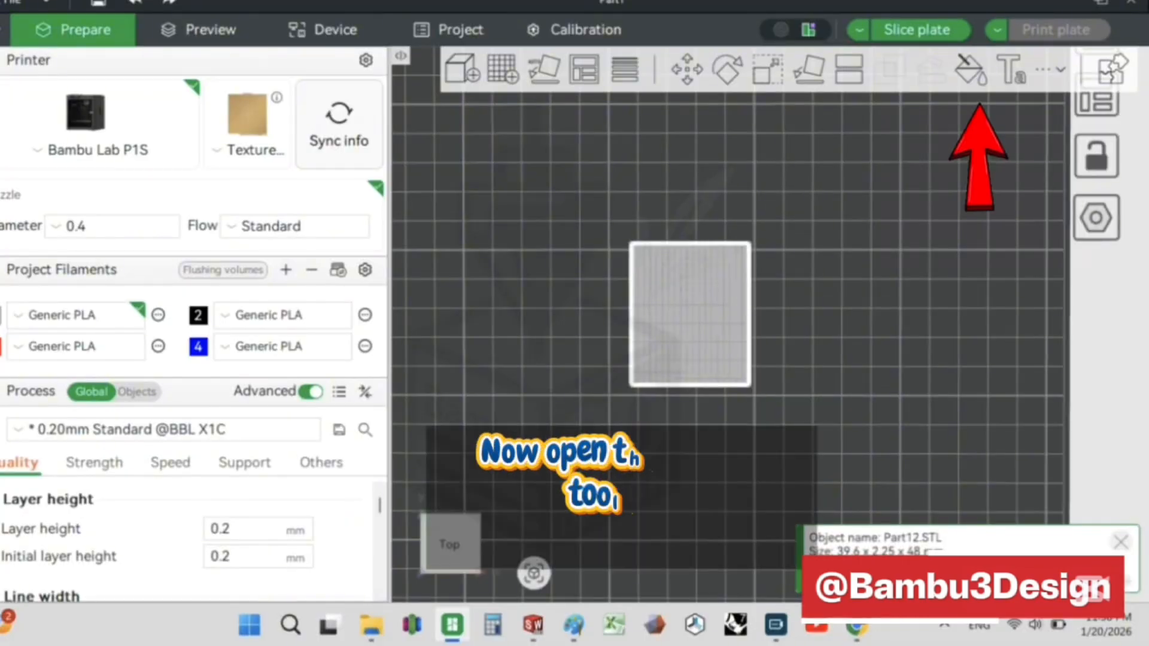
- Color-paint the square pixels' layer with filament 1, using the Height Range tool with a 0.20 range
{"action": "scroll", "coordinate": [765, 327], "scroll_direction": "up", "scroll_amount": 2}
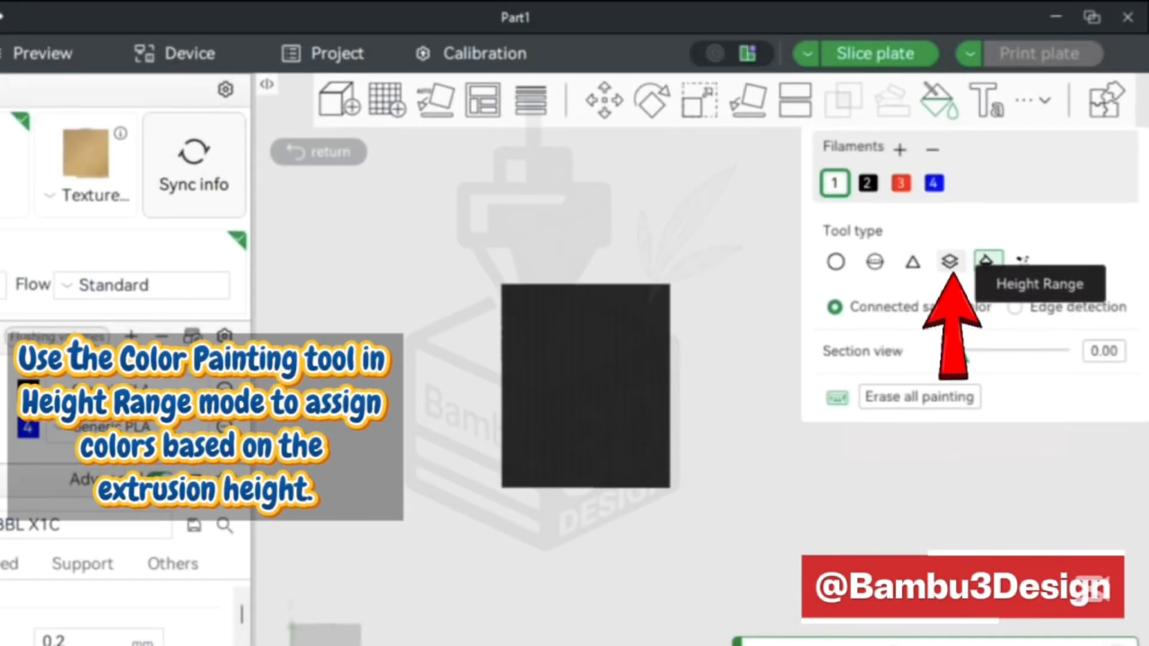
{"action": "left_click", "coordinate": [950, 261]}
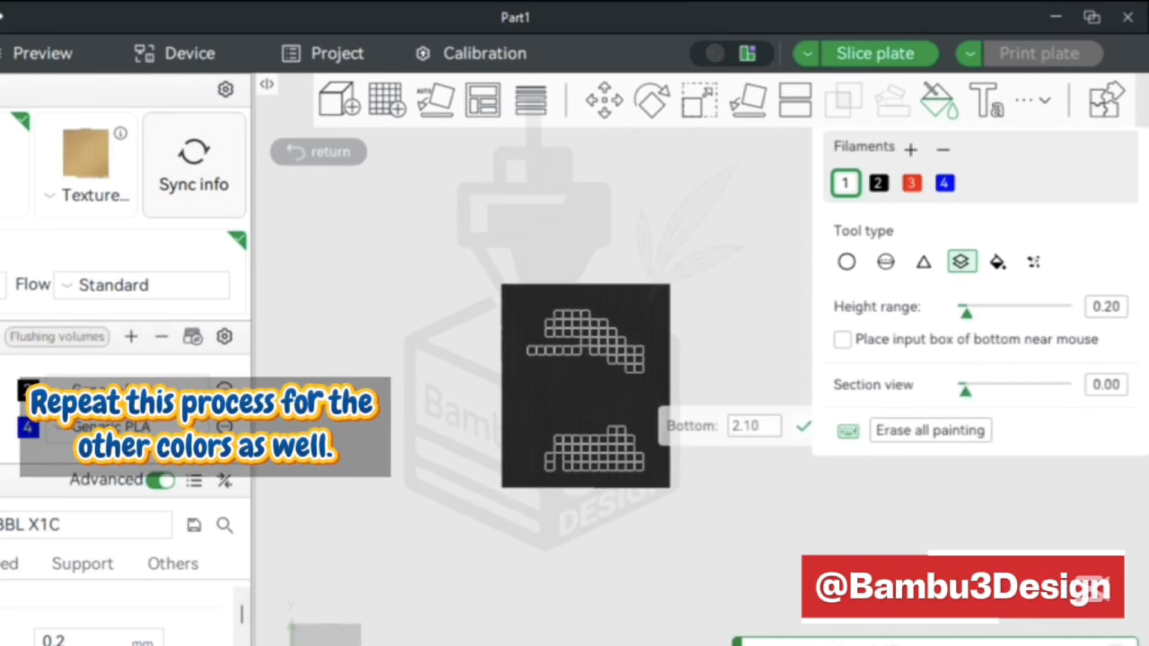
{"action": "left_click", "coordinate": [586, 395]}
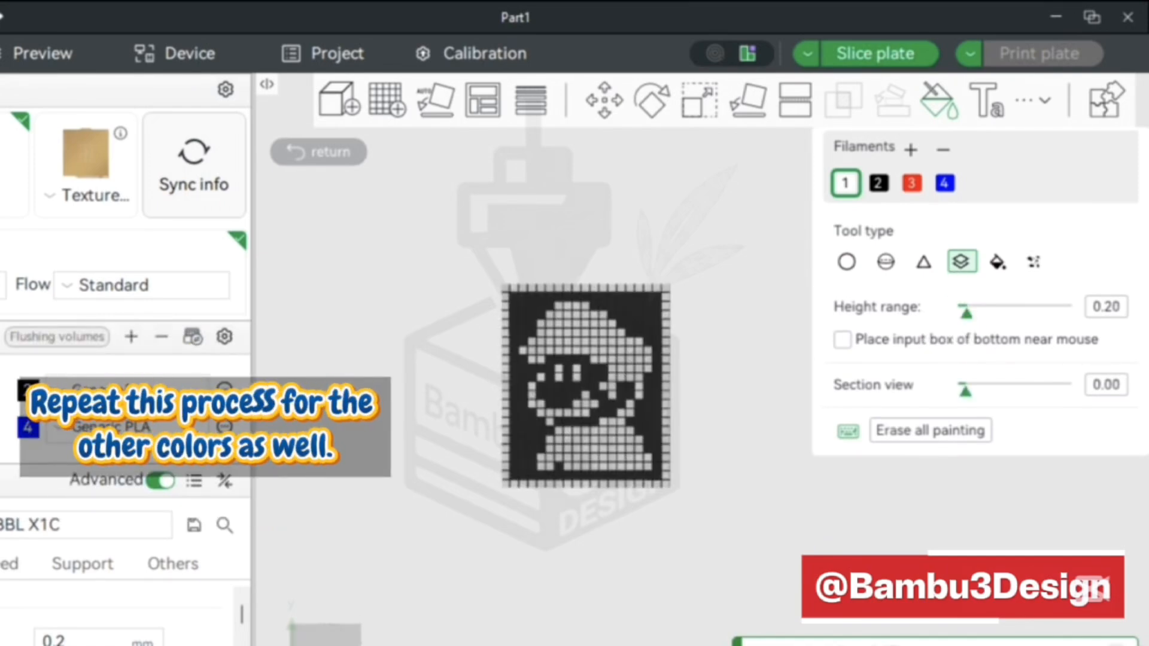
{"action": "left_click", "coordinate": [587, 386]}
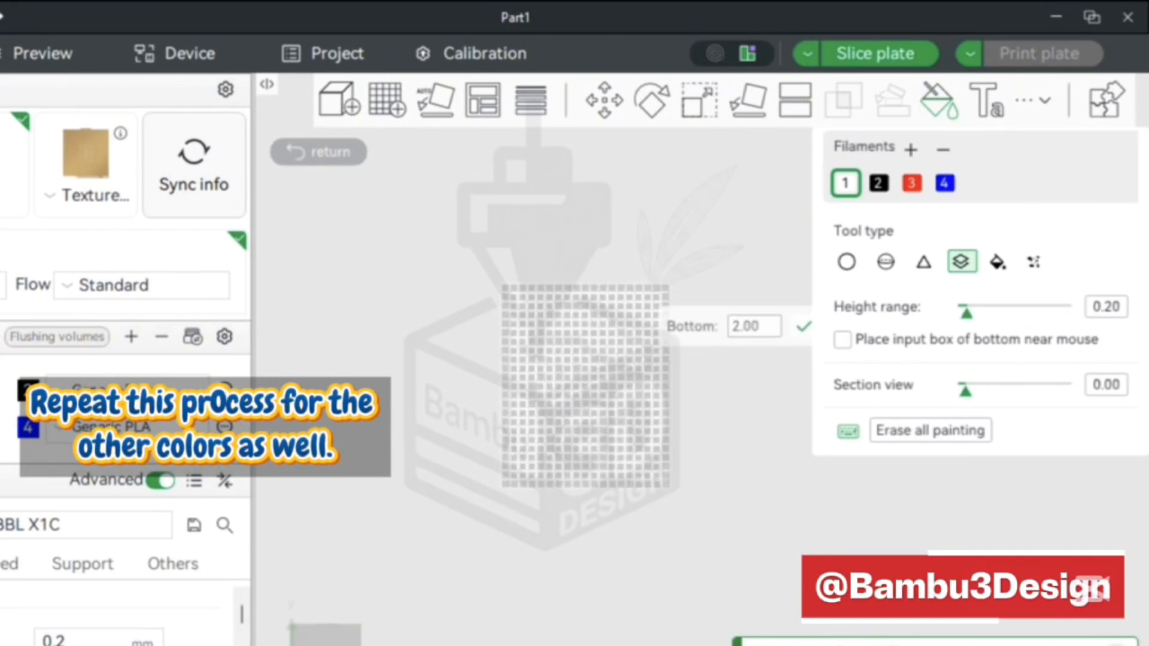
- Paint the height layer of Mario's outline and the plate's border with black filament 2
{"action": "right_click_drag", "start_coordinate": [587, 386], "coordinate": [647, 397]}
{"action": "left_click_drag", "start_coordinate": [766, 353], "coordinate": [712, 383]}
{"action": "scroll", "coordinate": [705, 398], "scroll_direction": "up", "scroll_amount": 6}
{"action": "left_click", "coordinate": [879, 184]}
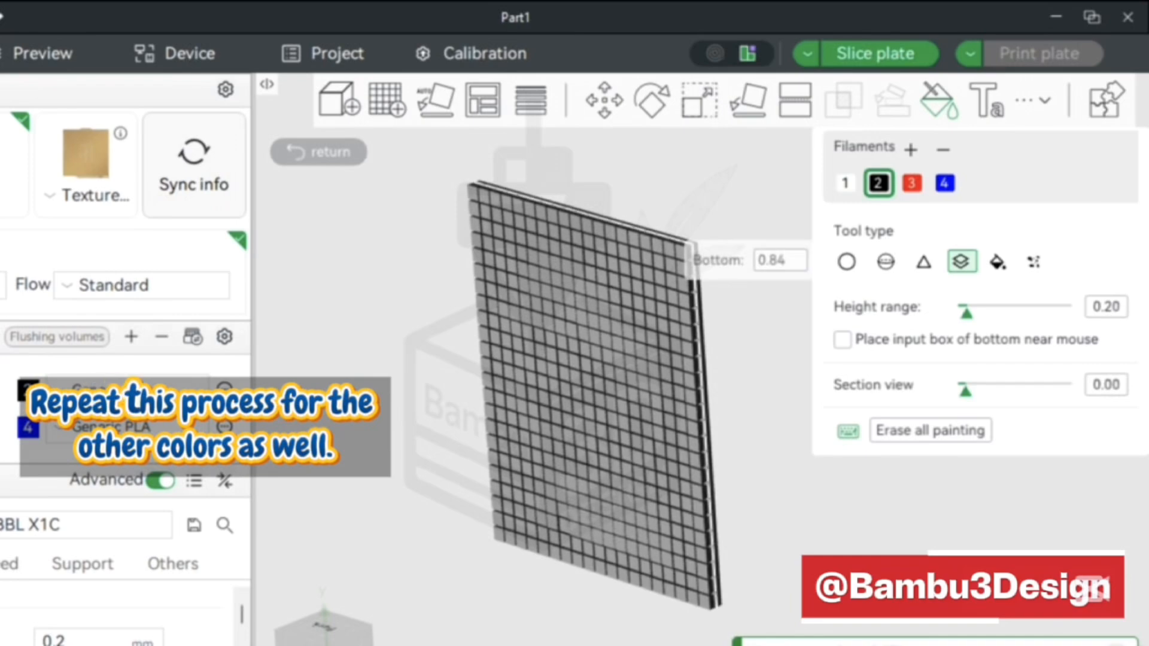
- Paint the red-pixel height layer with filament 3 and the blue-pixel layer with filament 4, finishing with the Fill tool from the top view
{"action": "left_click", "coordinate": [912, 183]}
{"action": "left_click", "coordinate": [623, 360]}
{"action": "left_click", "coordinate": [944, 183]}
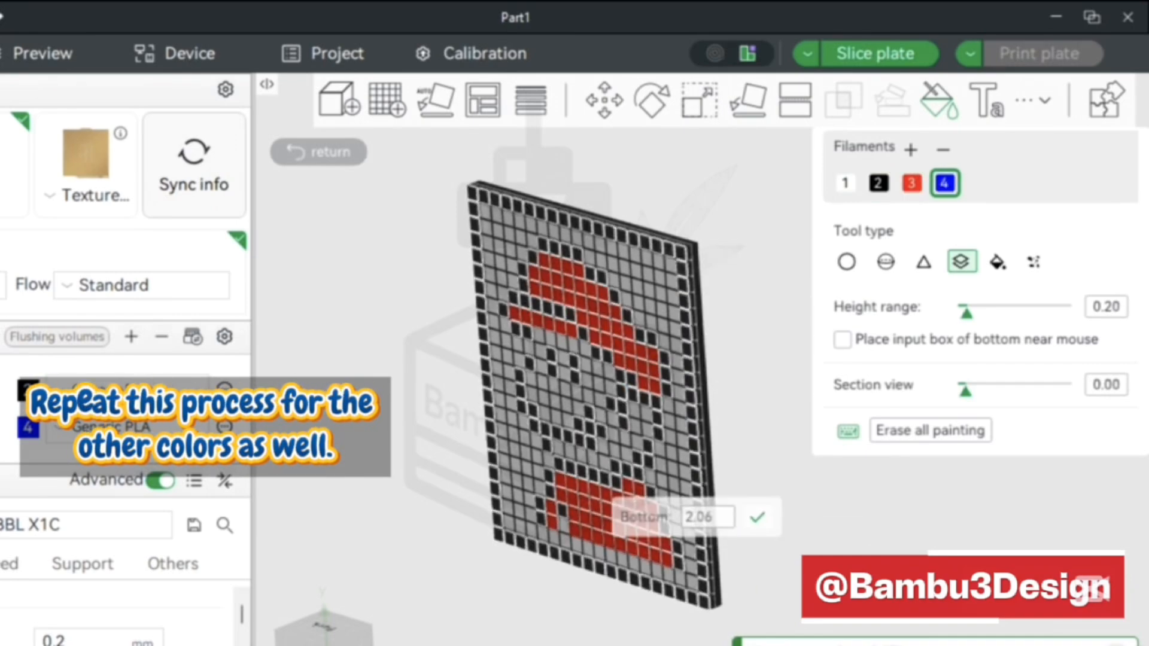
{"action": "left_click", "coordinate": [592, 516]}
{"action": "left_click", "coordinate": [323, 643]}
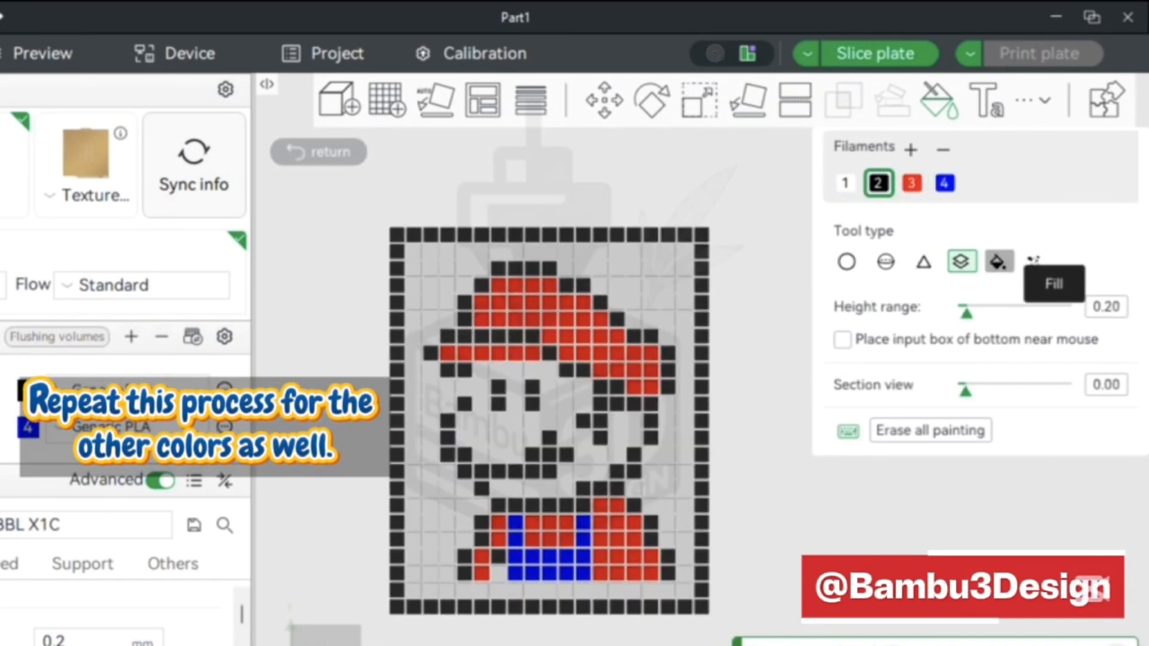
{"action": "left_click", "coordinate": [997, 262]}
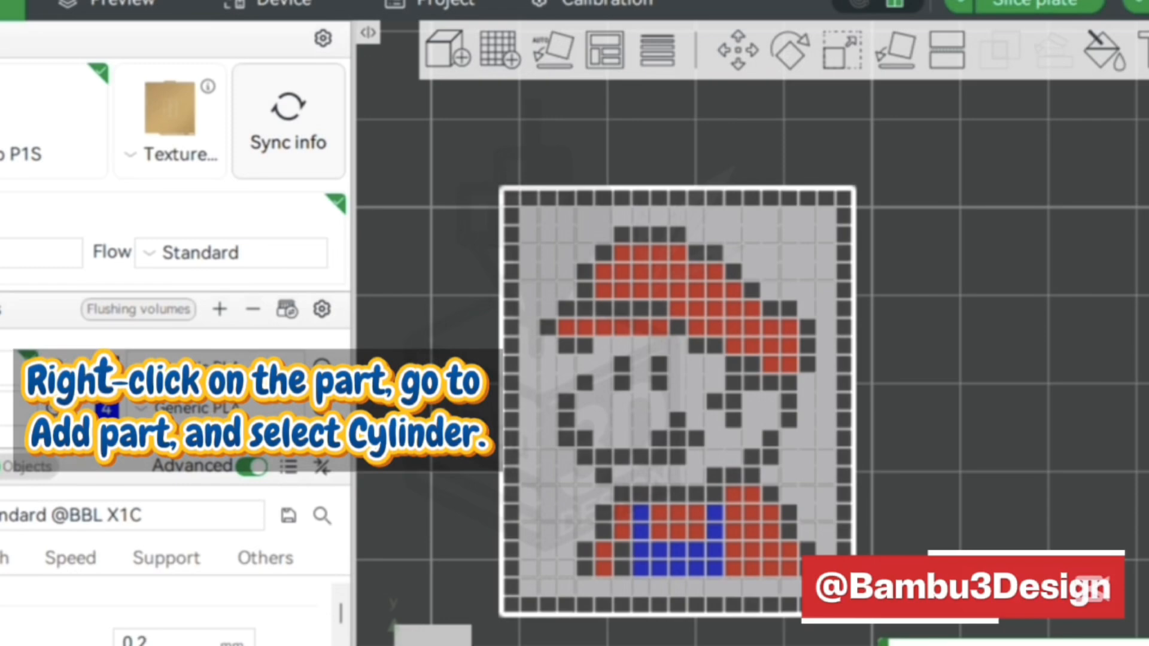
- Add a cylinder to the Mario plate as a negative part for the keychain hole
{"action": "right_click", "coordinate": [819, 359]}
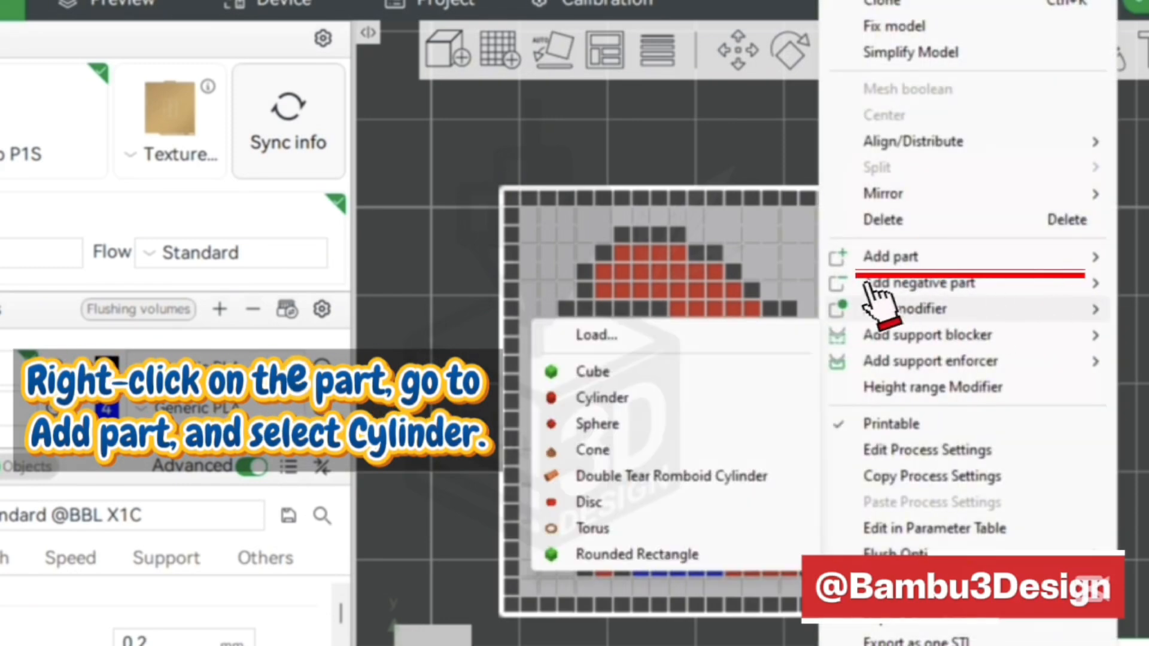
{"action": "mouse_move", "coordinate": [868, 284]}
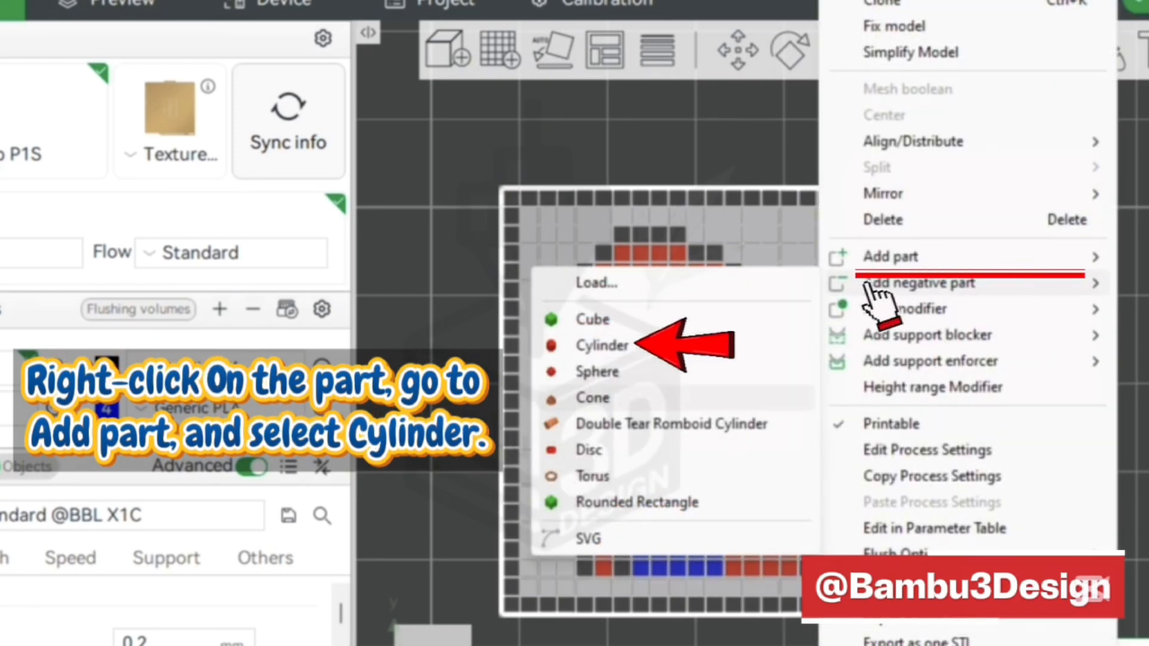
{"action": "left_click", "coordinate": [601, 345]}
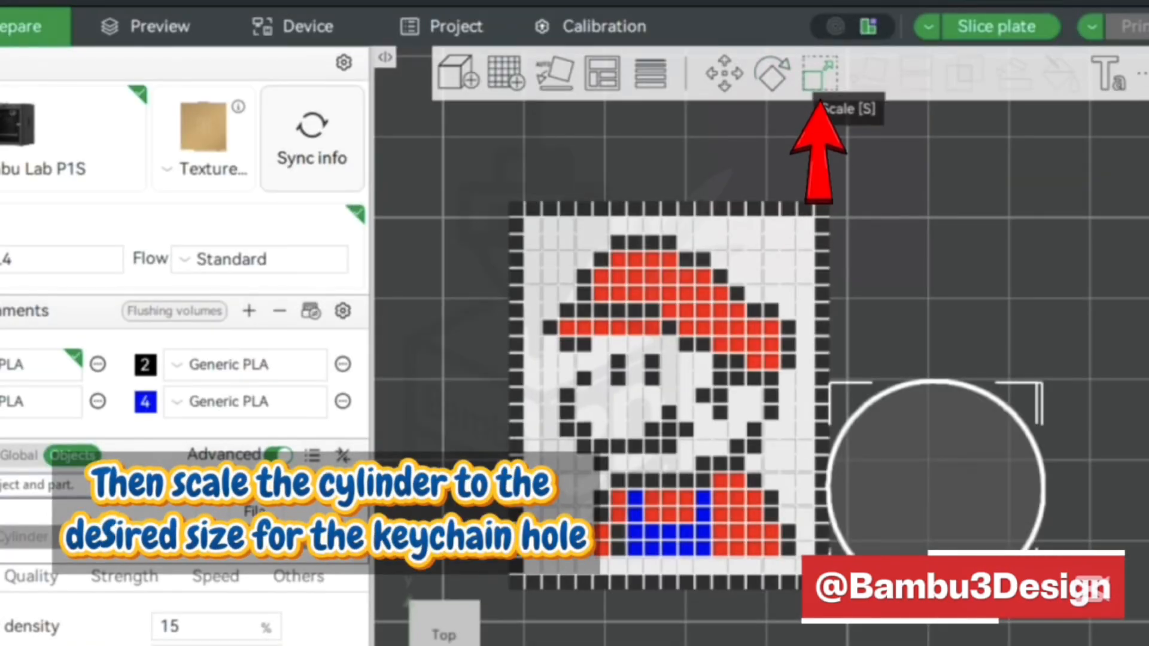
- Scale the cylinder uniformly to a size of 3.00 mm
{"action": "left_click", "coordinate": [820, 73]}
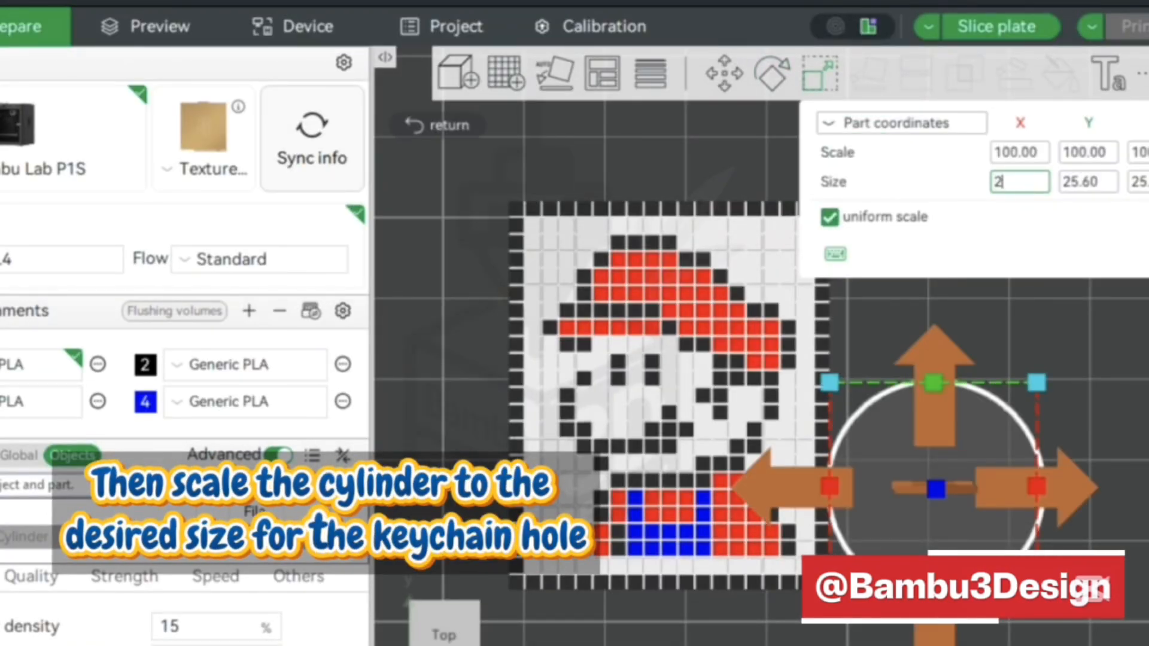
{"action": "key", "text": "Return"}
{"action": "type", "text": "3"}
{"action": "key", "text": "Return"}
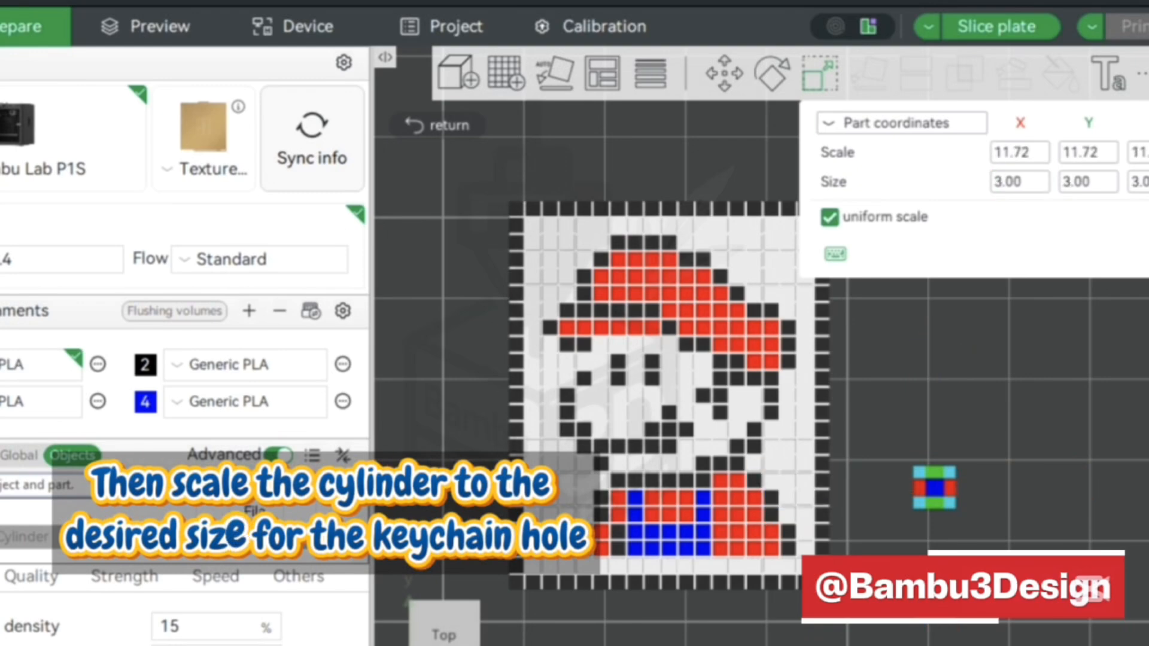
- Move the cylinder over the plate's upper right corner and lower it vertically into the plate
{"action": "left_click", "coordinate": [724, 73]}
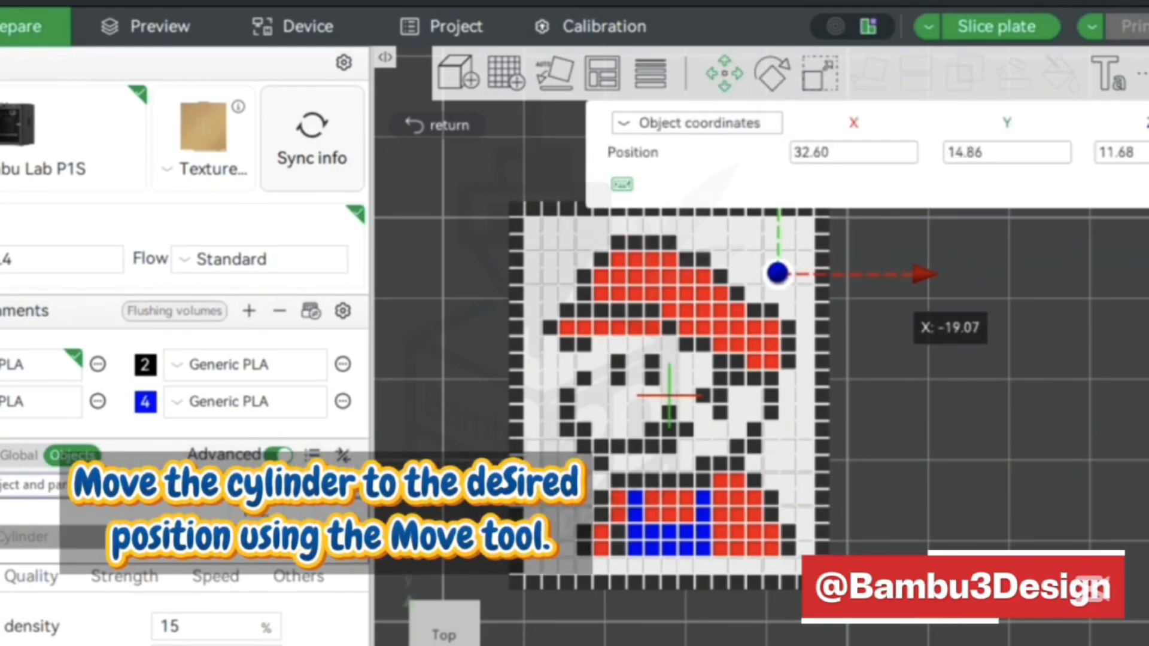
{"action": "scroll", "coordinate": [795, 356], "scroll_direction": "down", "scroll_amount": 6}
{"action": "right_click_drag", "start_coordinate": [897, 287], "coordinate": [885, 422]}
{"action": "left_click_drag", "start_coordinate": [777, 298], "coordinate": [777, 277]}
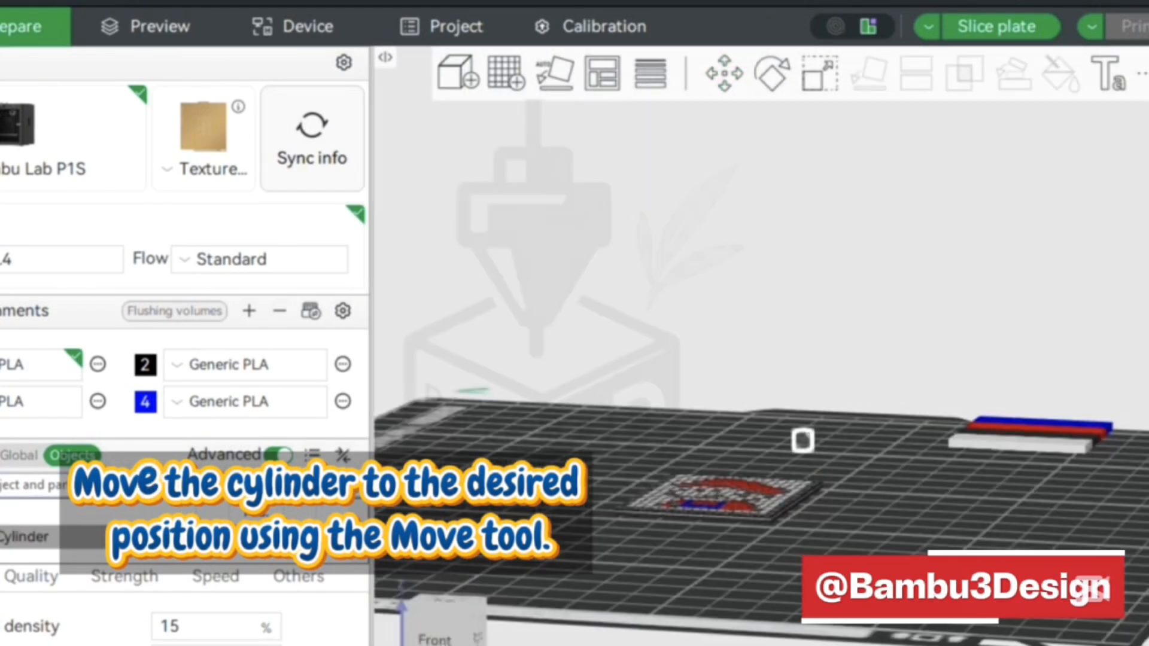
{"action": "left_click", "coordinate": [724, 73]}
{"action": "left_click_drag", "start_coordinate": [802, 300], "coordinate": [803, 309]}
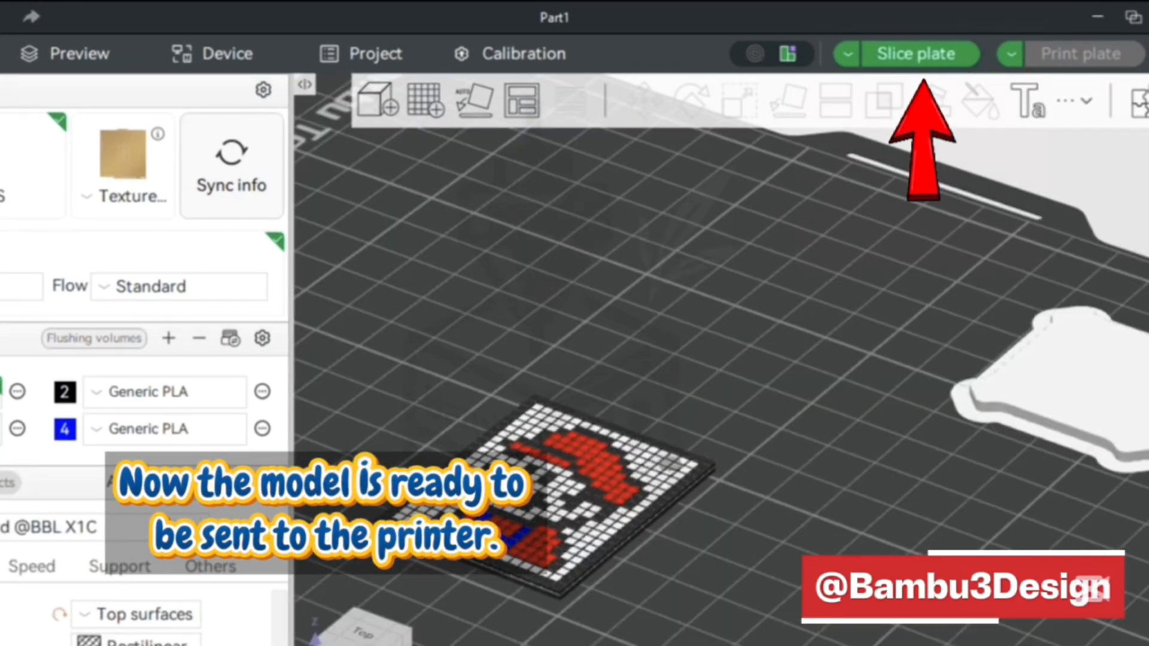
- Slice the plate and open the print job setup for sending it to the printer
{"action": "left_click", "coordinate": [921, 55]}
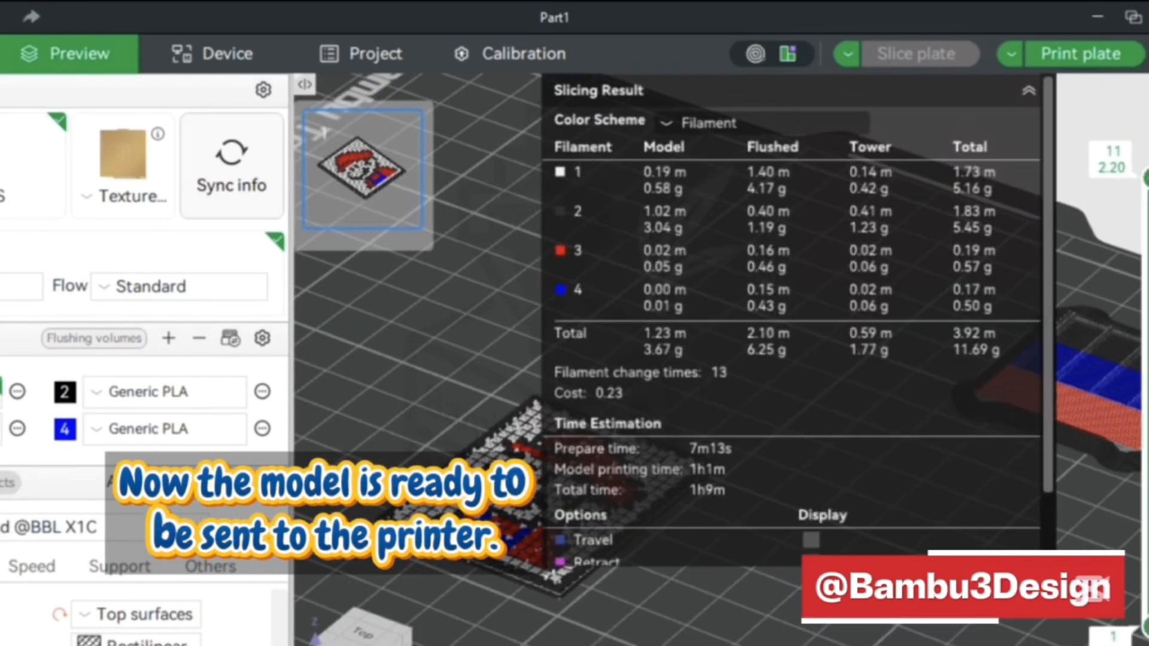
{"action": "left_click", "coordinate": [1080, 54]}
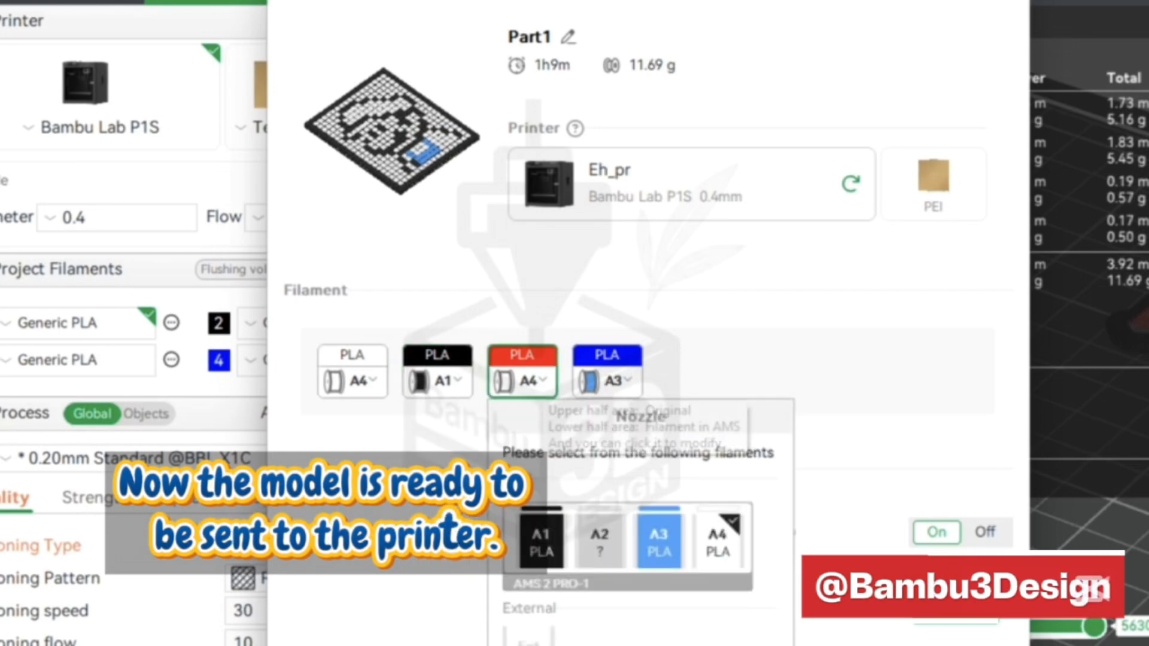